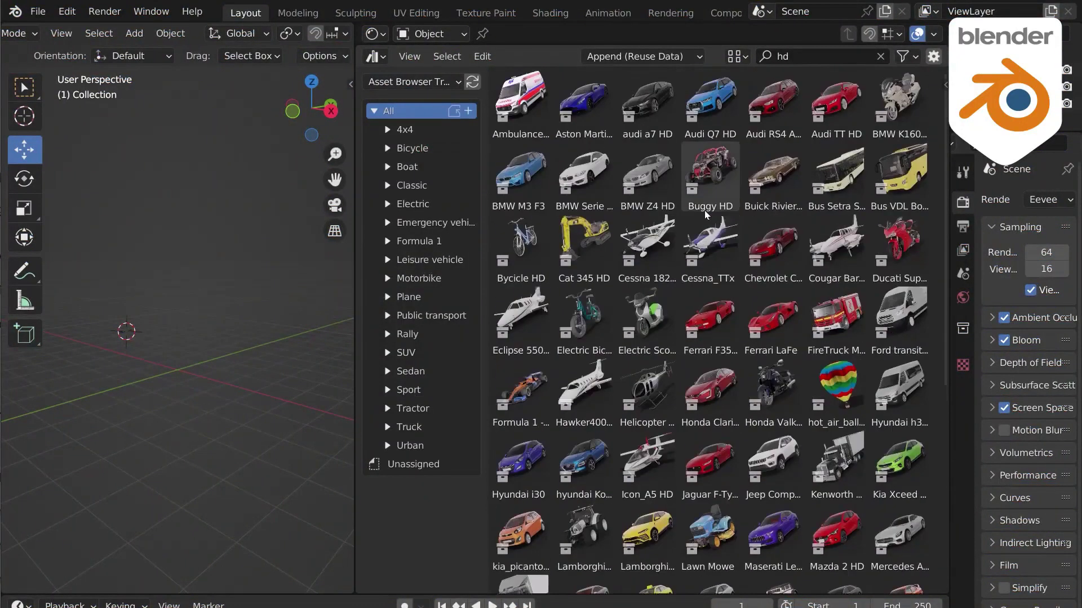
# - Show vehicle thumbnails at Large size and drag the Aston Martin DB11 HD into the viewport
pyautogui.click(757, 165)
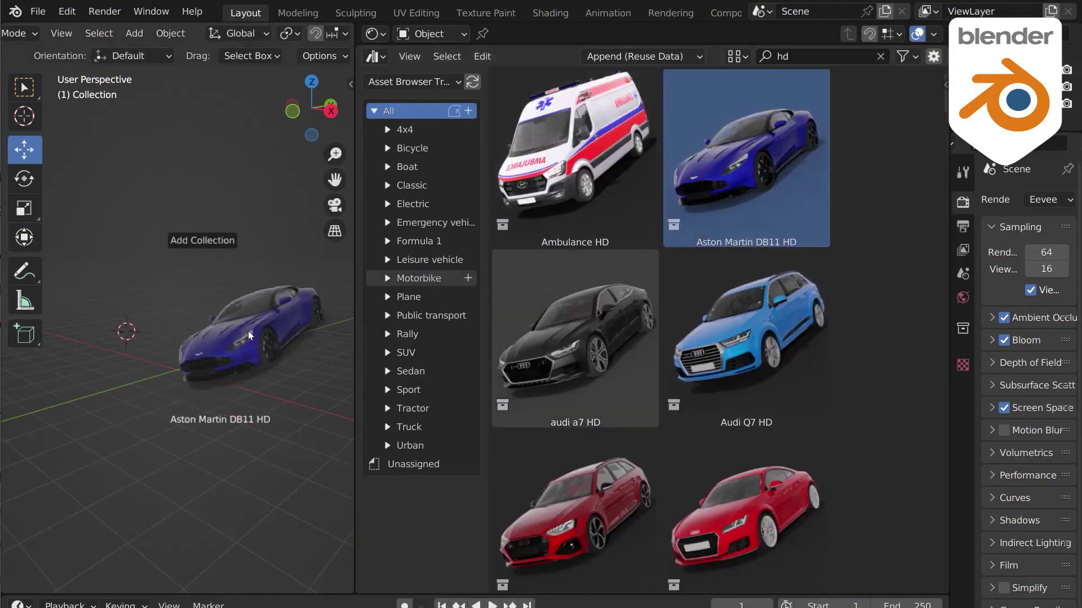
pyautogui.moveTo(167, 379); pyautogui.dragTo(169, 377)
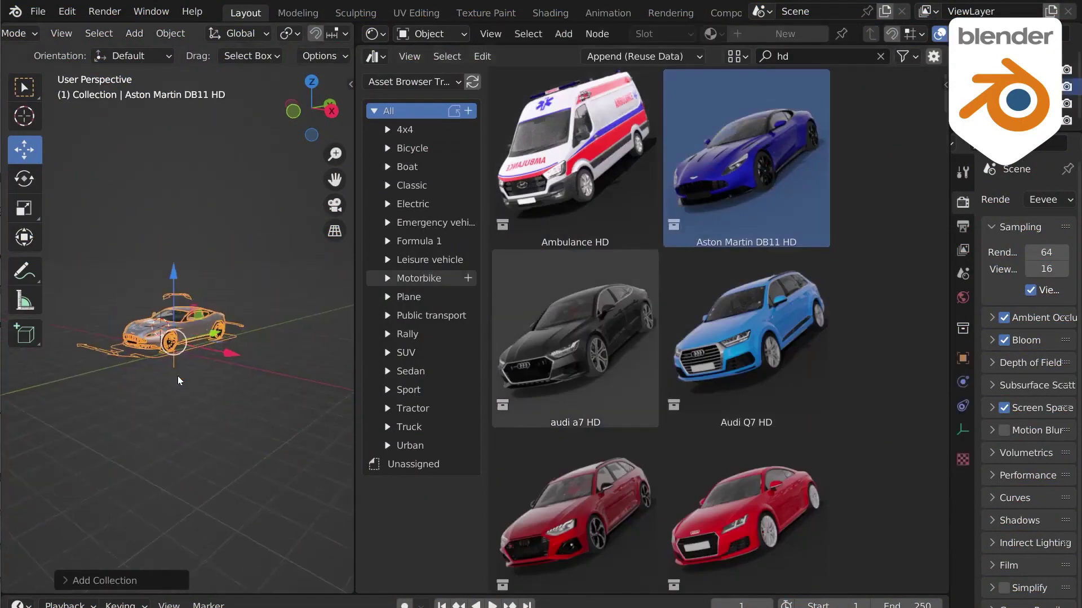
pyautogui.scroll(5, 178, 381)
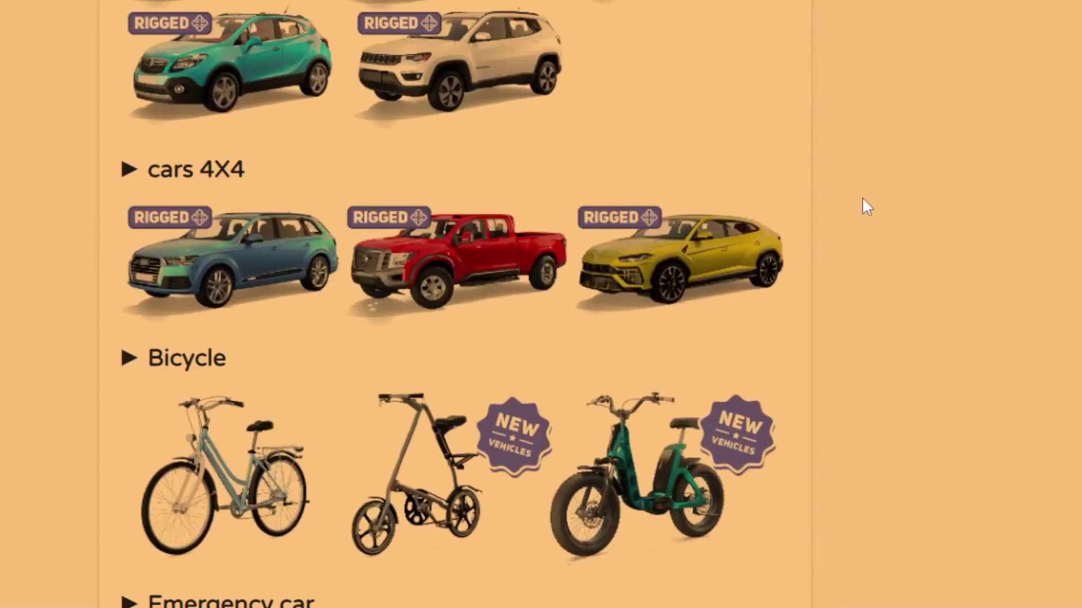
pyautogui.scroll(-3, 863, 200)
pyautogui.scroll(-3, 863, 200)
pyautogui.scroll(-2, 863, 199)
pyautogui.scroll(-3, 862, 198)
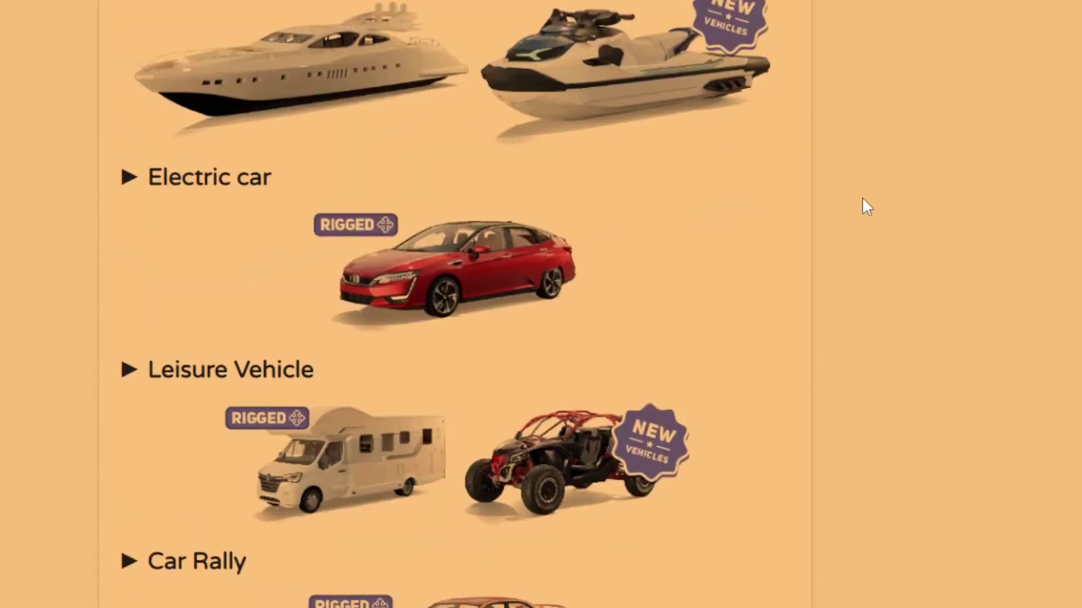
pyautogui.scroll(-2, 862, 197)
pyautogui.scroll(-5, 861, 198)
pyautogui.scroll(-3, 861, 198)
pyautogui.scroll(-2, 861, 198)
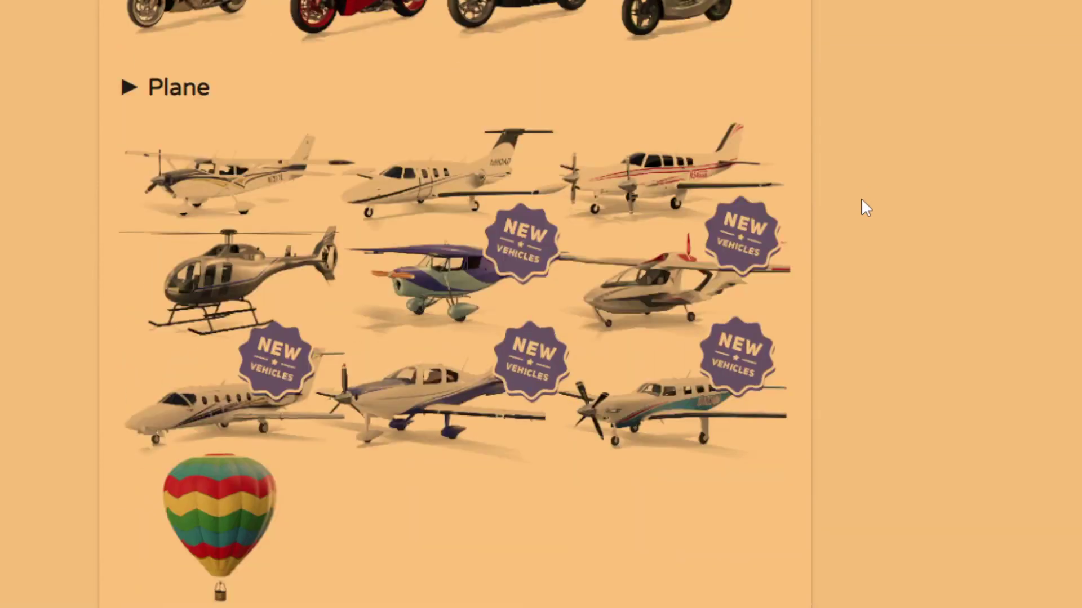
pyautogui.scroll(-4, 860, 198)
pyautogui.scroll(-1, 861, 197)
pyautogui.scroll(-4, 861, 197)
pyautogui.scroll(-2, 861, 200)
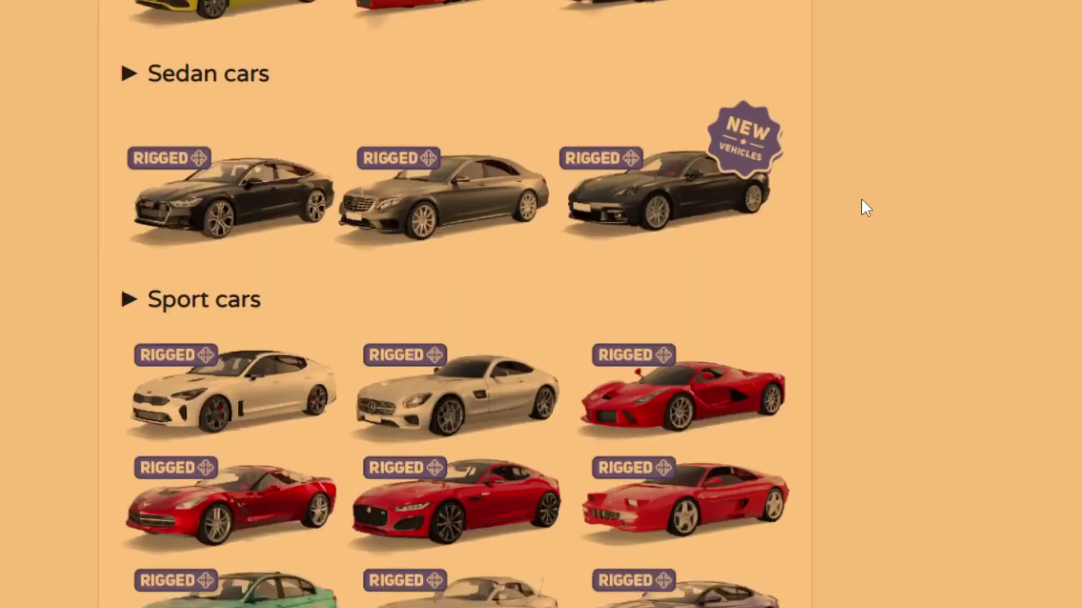
pyautogui.scroll(-4, 861, 200)
pyautogui.scroll(-4, 861, 201)
pyautogui.scroll(-4, 861, 198)
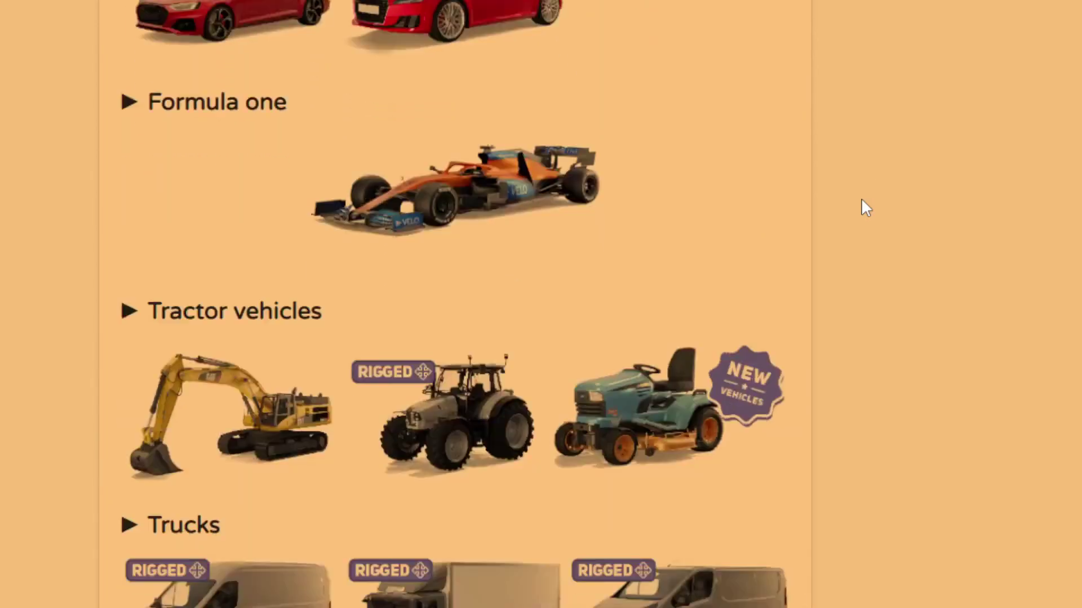
pyautogui.scroll(-3, 860, 198)
pyautogui.scroll(-4, 861, 201)
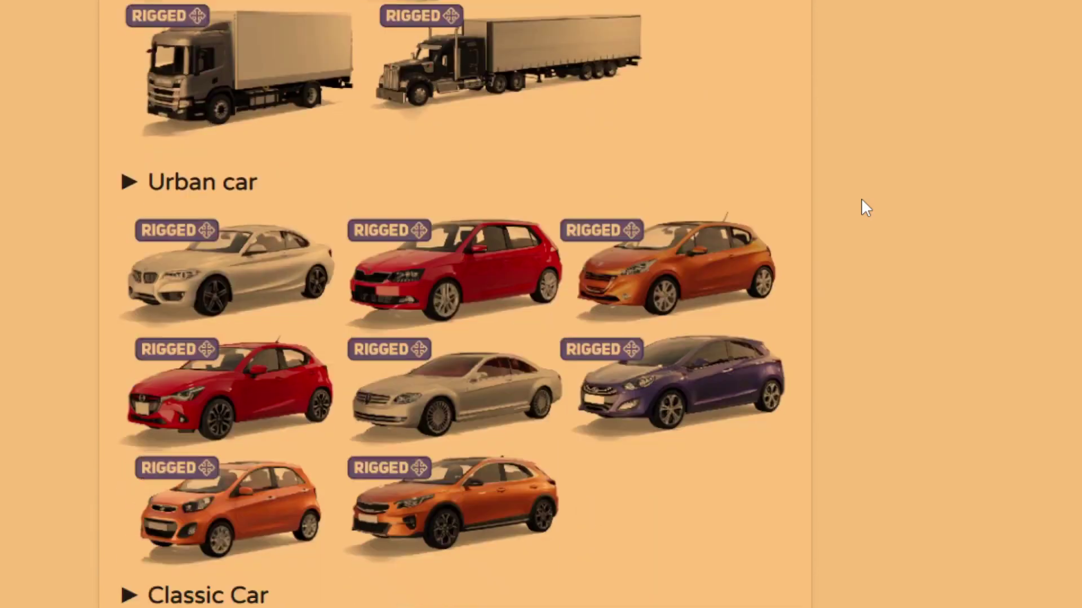
pyautogui.scroll(-2, 861, 200)
pyautogui.scroll(-4, 861, 200)
pyautogui.scroll(-1, 862, 200)
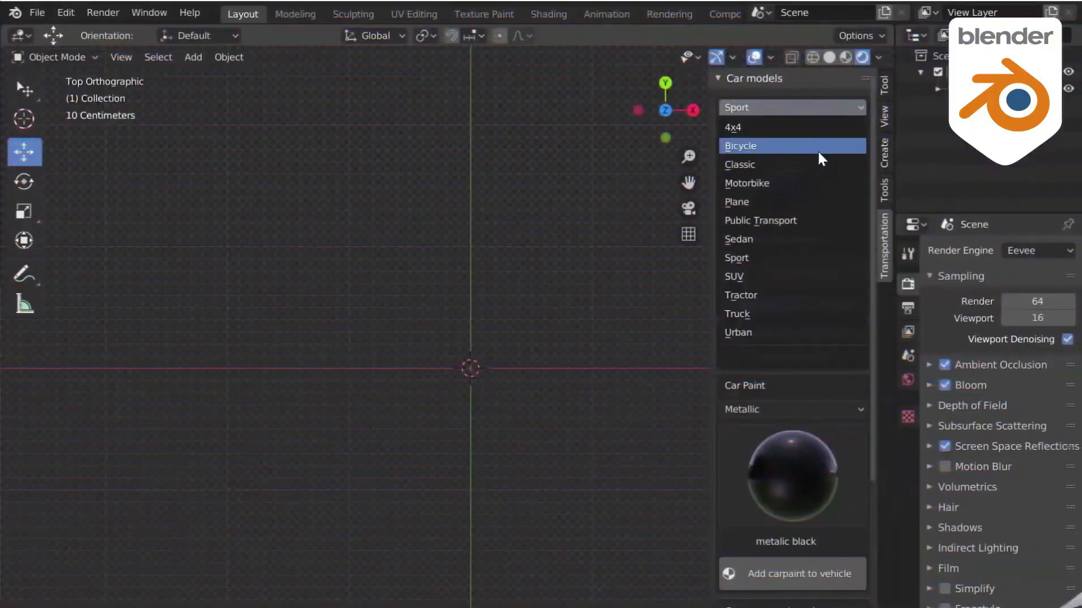
# - Add the Audi RS4 Avant from the Sport car models to the scene
pyautogui.click(775, 257)
pyautogui.click(786, 190)
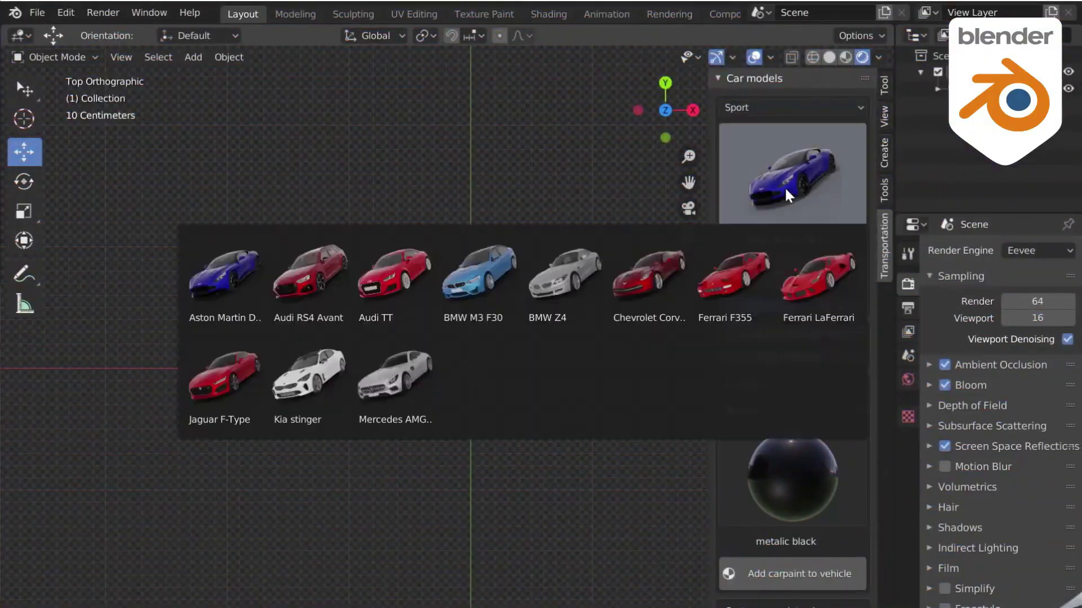
pyautogui.click(318, 273)
pyautogui.click(788, 276)
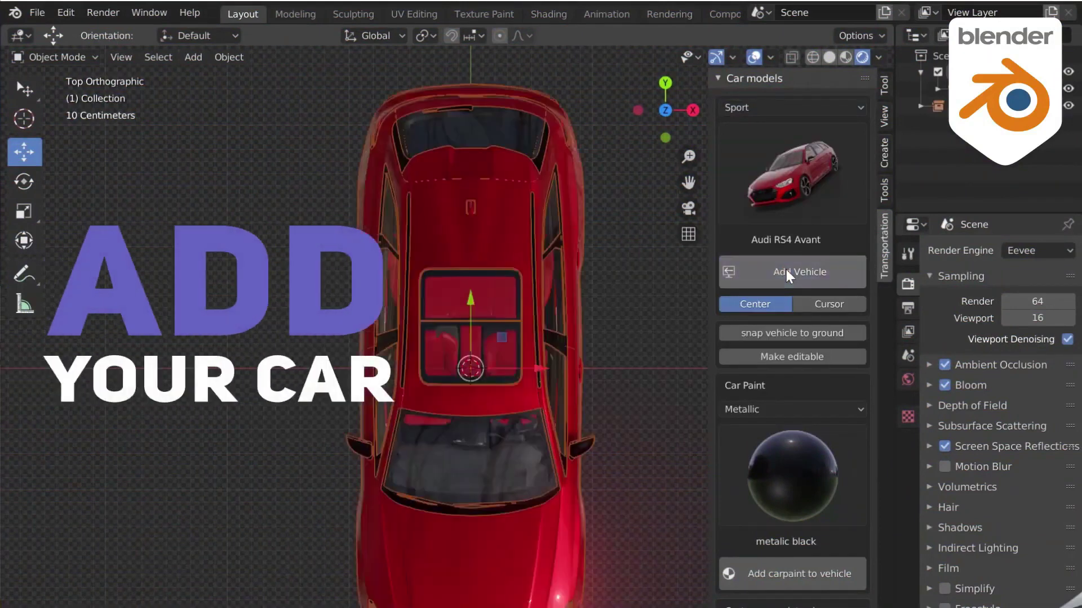
# - View the Audi in perspective and pick a metallic orange car paint
pyautogui.moveTo(515, 447); pyautogui.dragTo(424, 352, button='middle')
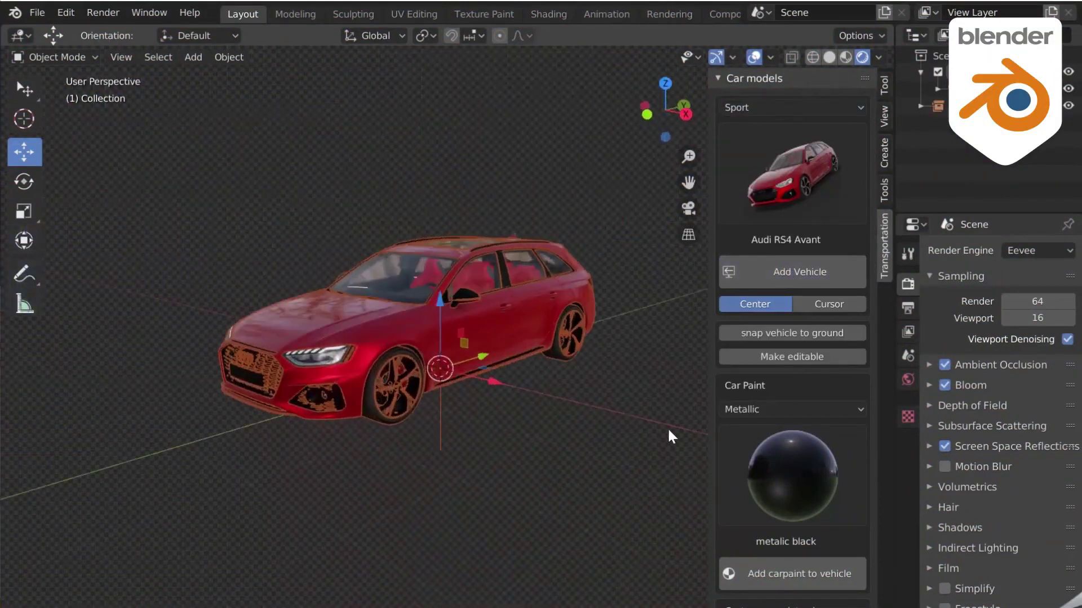
pyautogui.click(774, 464)
pyautogui.click(411, 183)
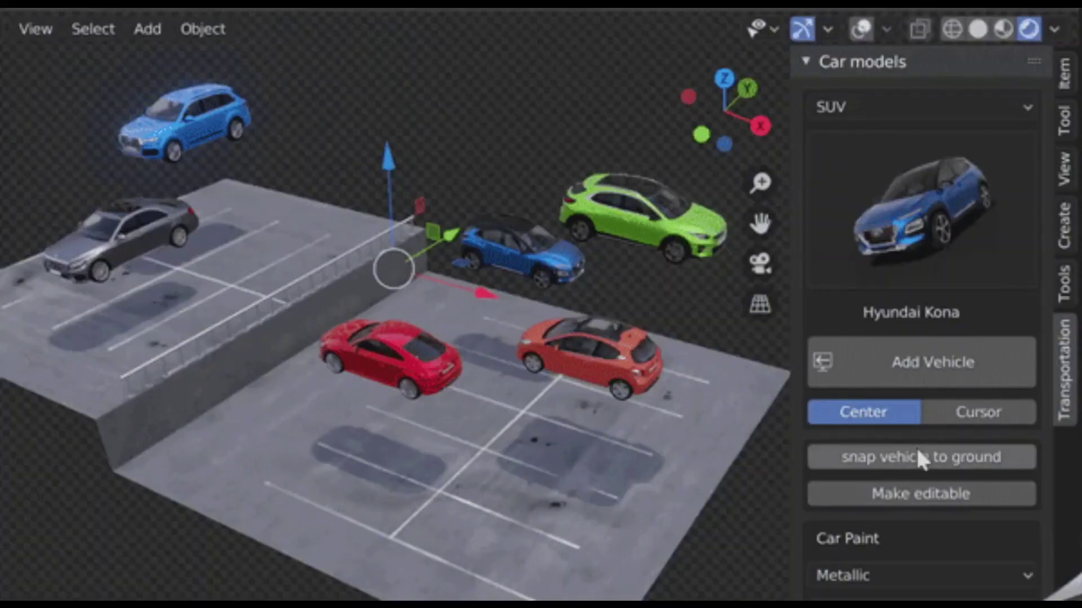
# - Snap all vehicles to the ground and make the Volkswagen T-Roc editable
pyautogui.click(919, 454)
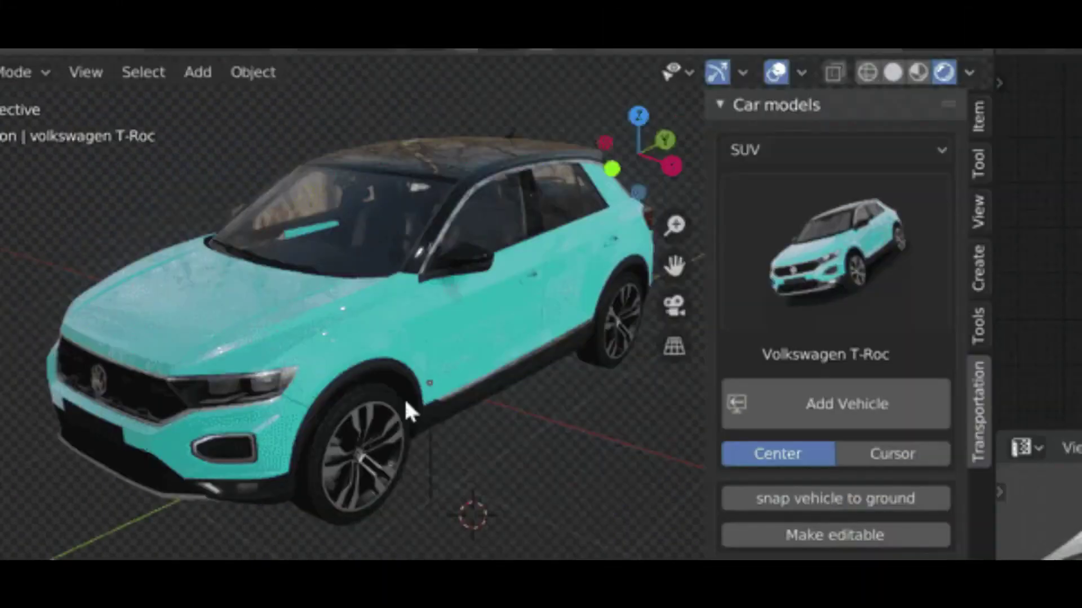
pyautogui.click(405, 411)
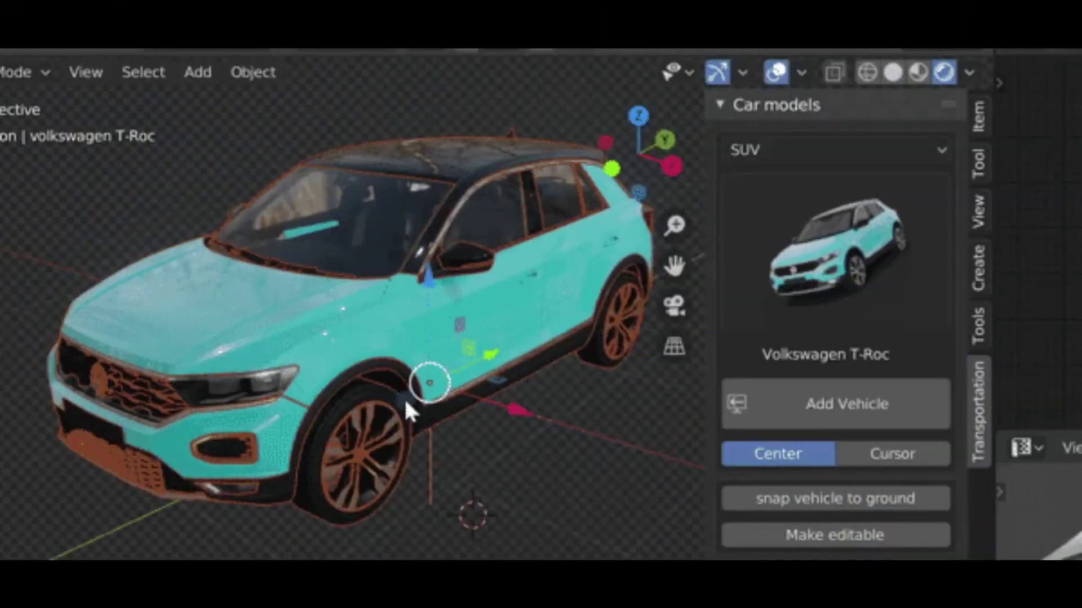
pyautogui.click(811, 535)
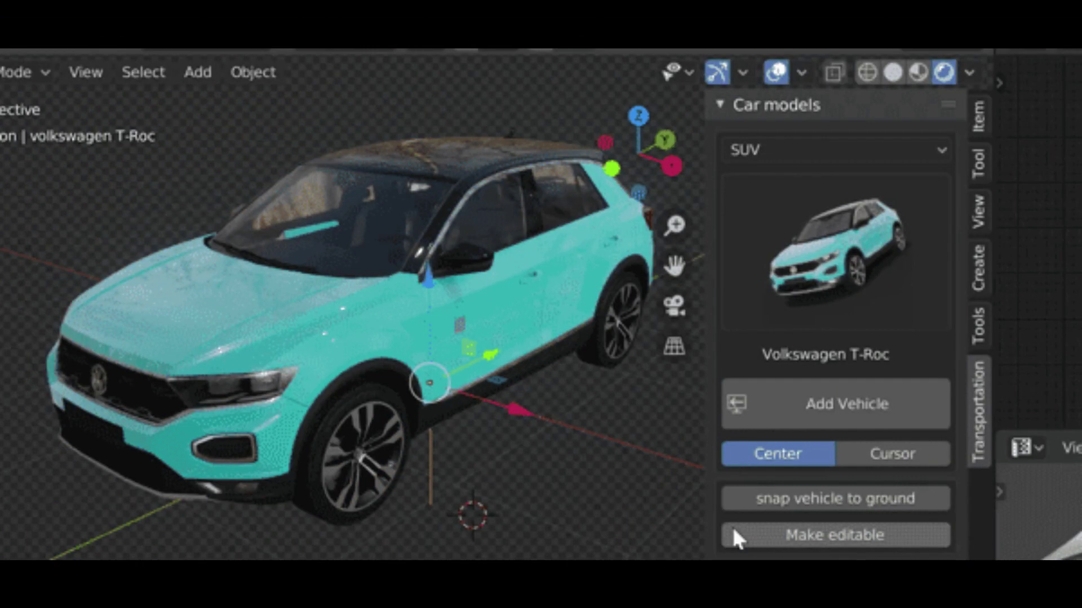
# - Enter Edit Mode on the T-Roc's fender, roof and front tire in turn
pyautogui.click(409, 349)
pyautogui.press('Tab')
pyautogui.press('Tab')
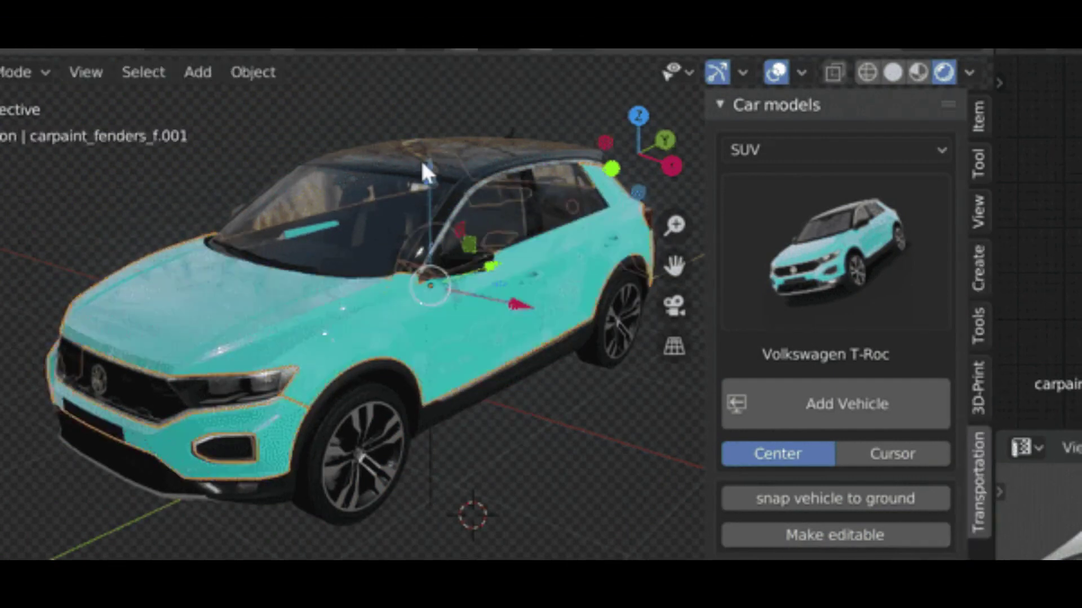
pyautogui.click(420, 159)
pyautogui.press('Tab')
pyautogui.press('Tab')
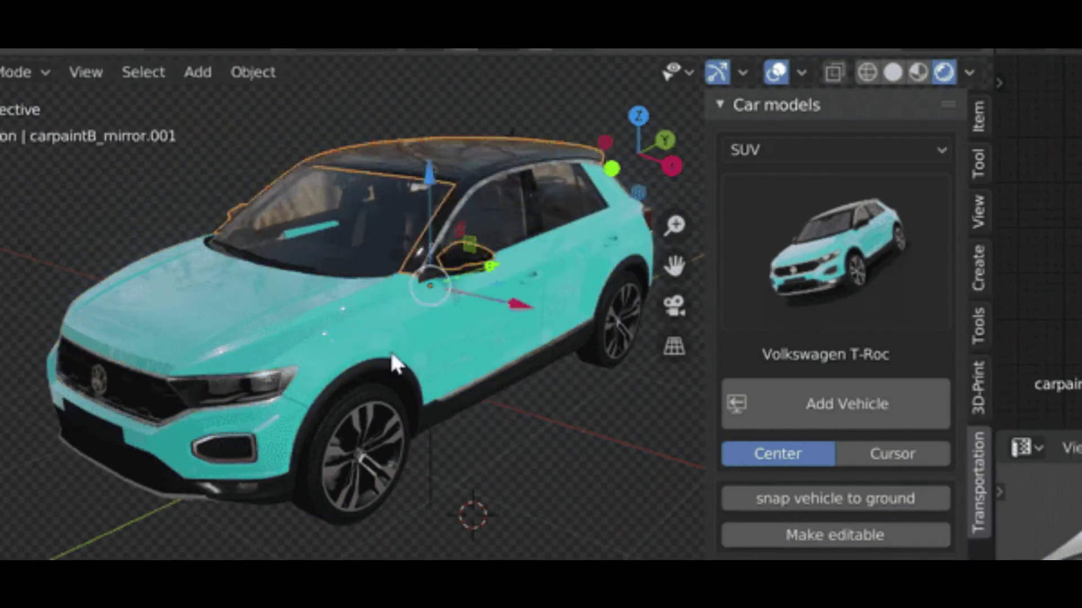
pyautogui.click(380, 395)
pyautogui.press('Tab')
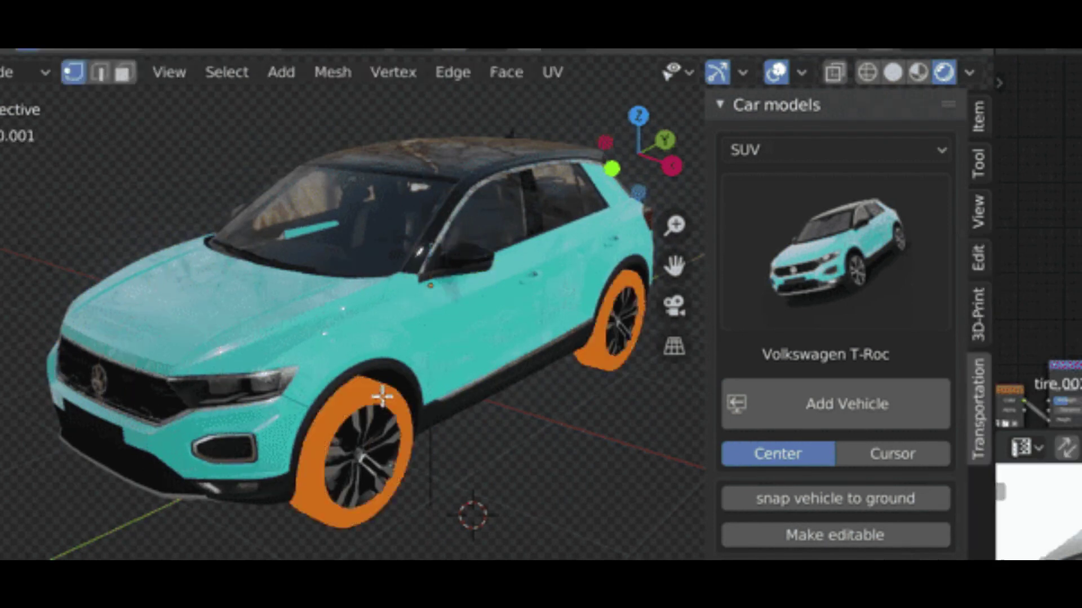
pyautogui.press('Tab')
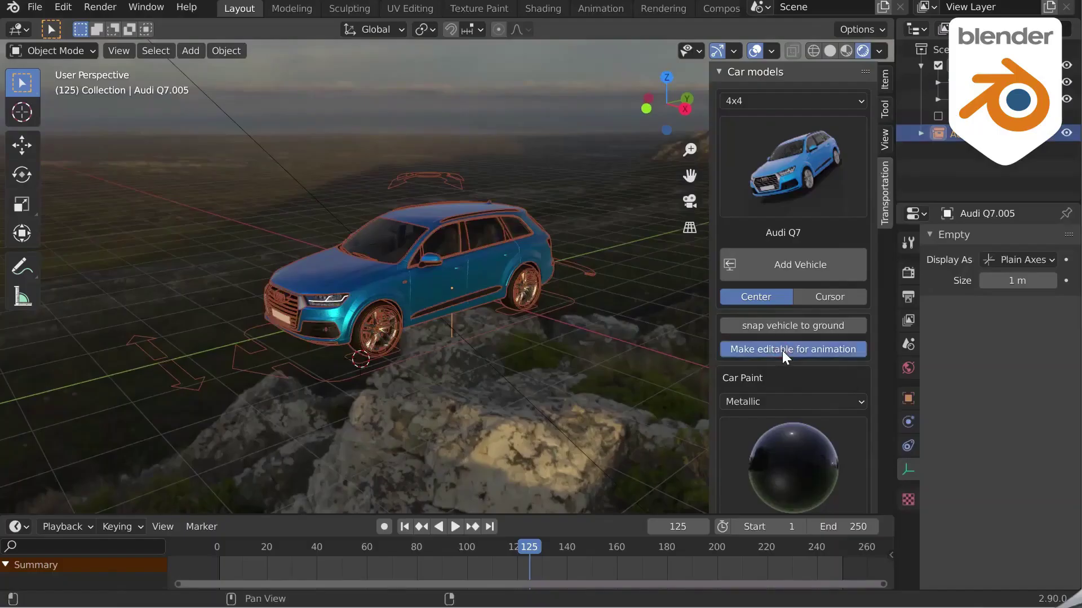
# - Rig the Audi Q7 for animation and test-move its steering and suspension controls in Pose Mode
pyautogui.click(781, 351)
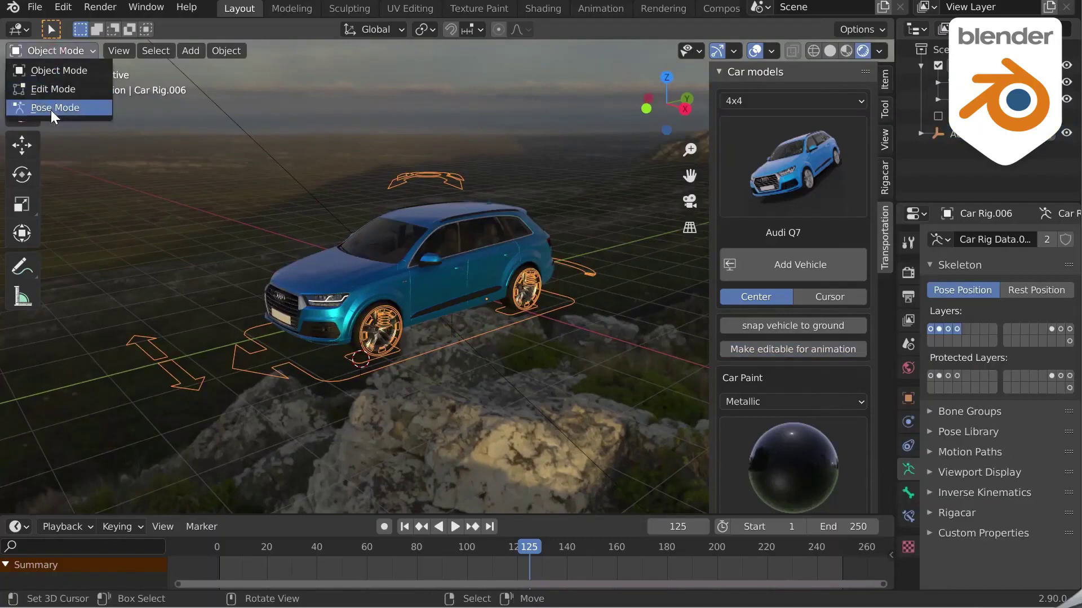
pyautogui.click(51, 110)
pyautogui.click(161, 361)
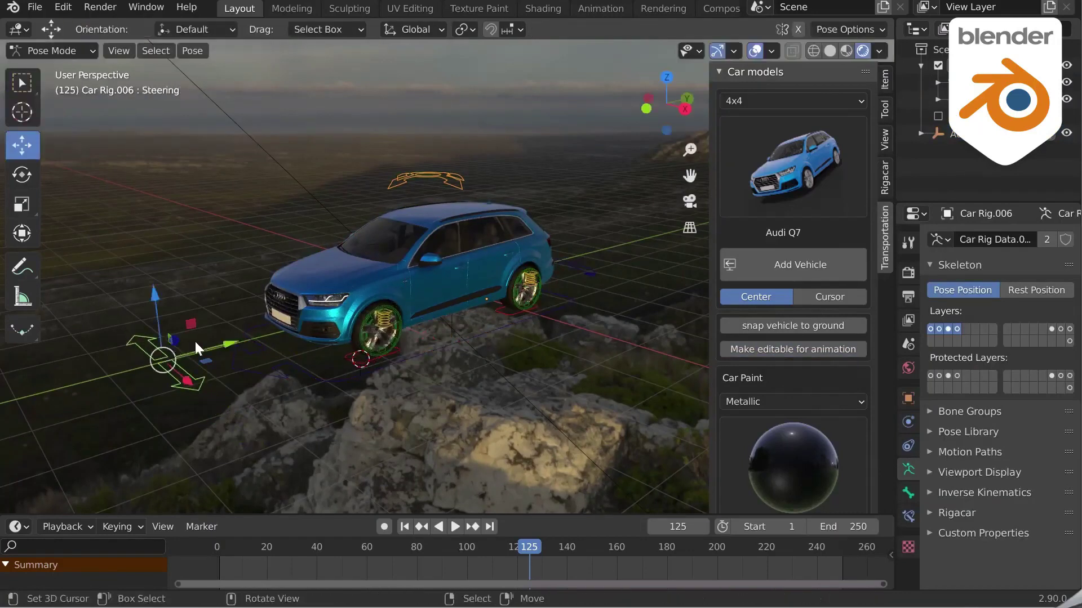
pyautogui.click(436, 174)
pyautogui.moveTo(436, 174); pyautogui.dragTo(440, 253, button='middle')
pyautogui.press('g')
pyautogui.rightClick(388, 307)
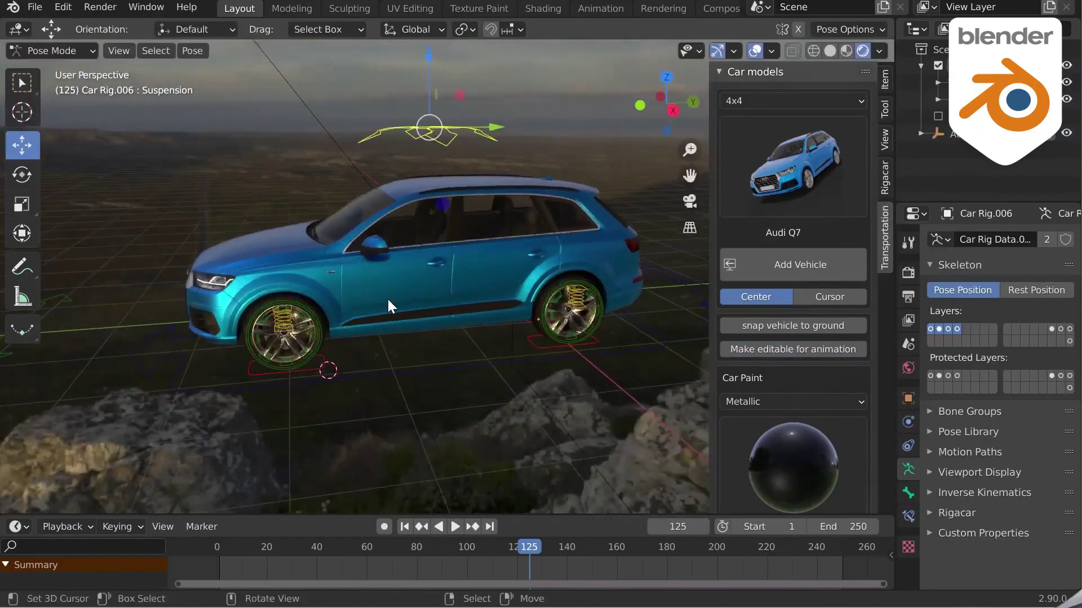
# - Select the front left ground sensor and test-move it, then cancel
pyautogui.moveTo(388, 305); pyautogui.dragTo(362, 410, button='middle')
pyautogui.click(318, 385)
pyautogui.press('g')
pyautogui.rightClick(571, 346)
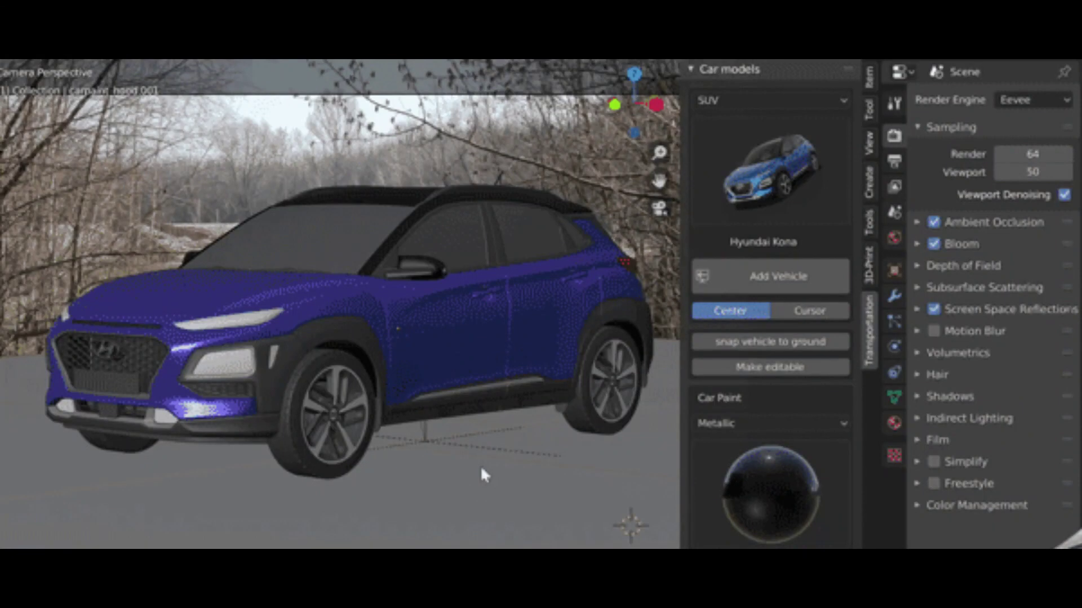
# - Switch to Rendered shading and drag the Aston Martin DB11 HD from the Transportation library
pyautogui.press('z')
pyautogui.click(475, 315)
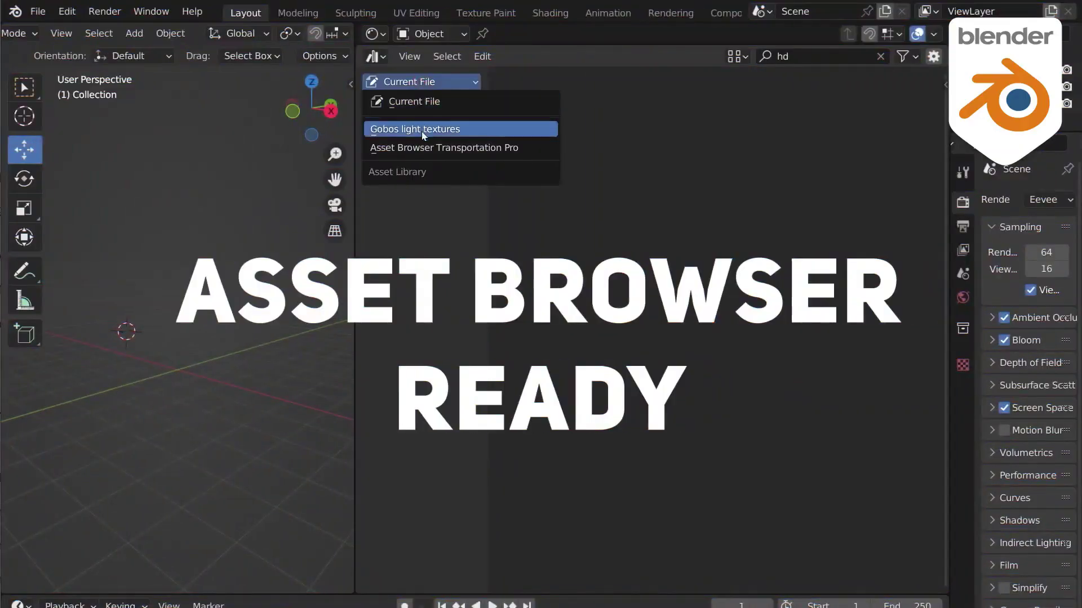
pyautogui.click(427, 147)
pyautogui.scroll(-5, 695, 180)
pyautogui.scroll(4, 701, 198)
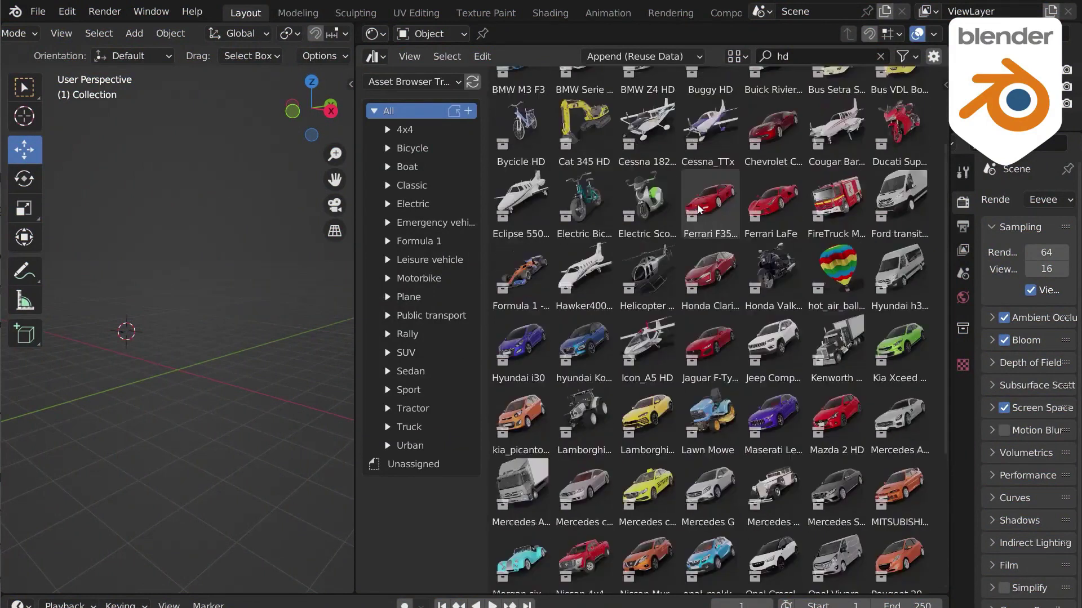
pyautogui.scroll(2, 705, 213)
pyautogui.click(758, 165)
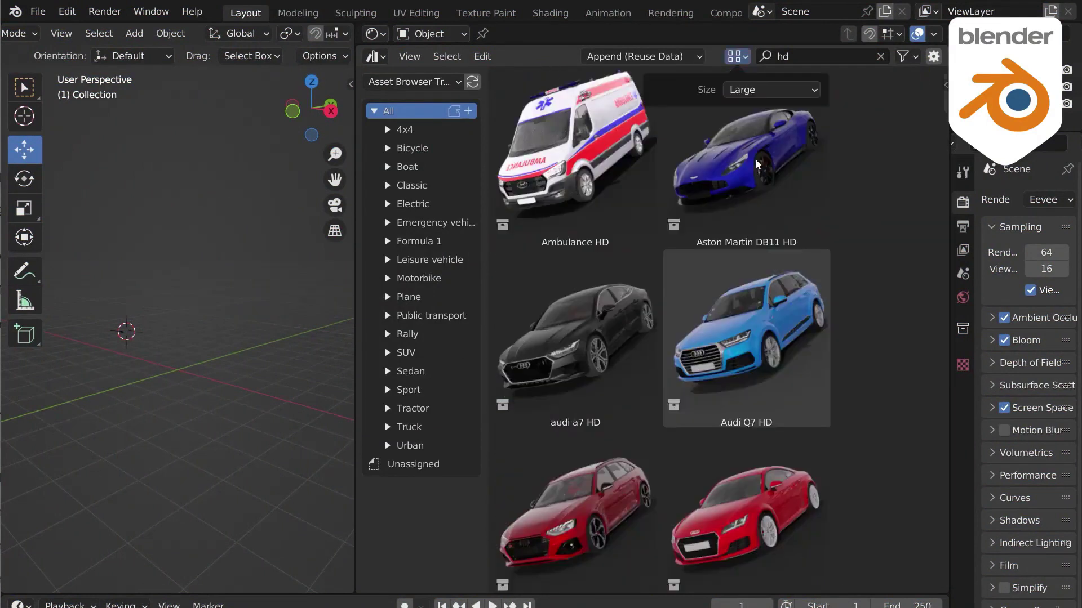
pyautogui.moveTo(745, 161); pyautogui.dragTo(168, 376)
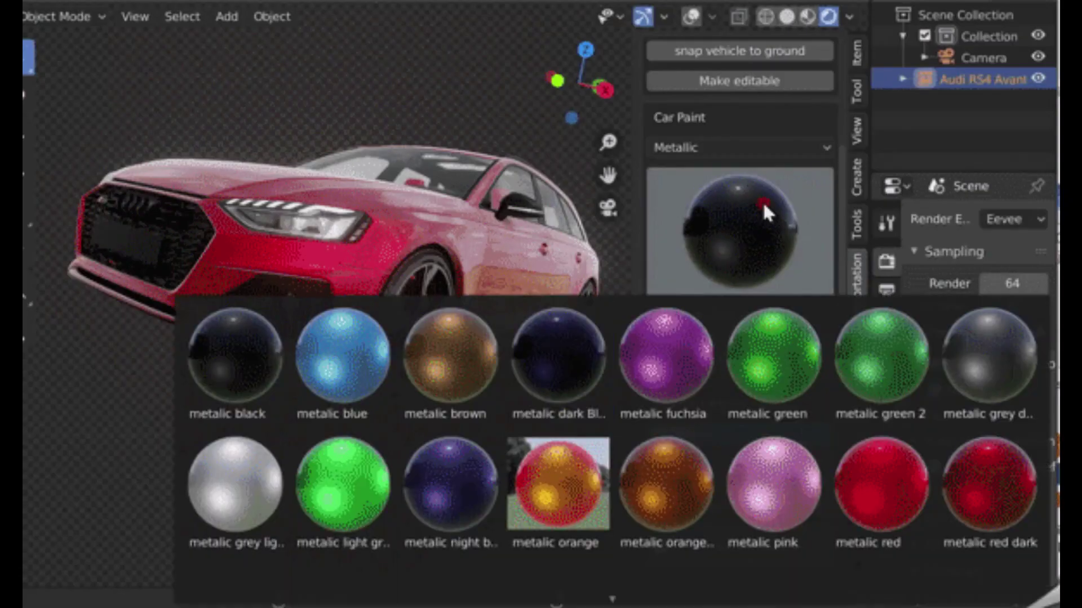
# - Apply metallic dark blue, then metallic orange dark paint to the Audi
pyautogui.click(566, 346)
pyautogui.click(740, 254)
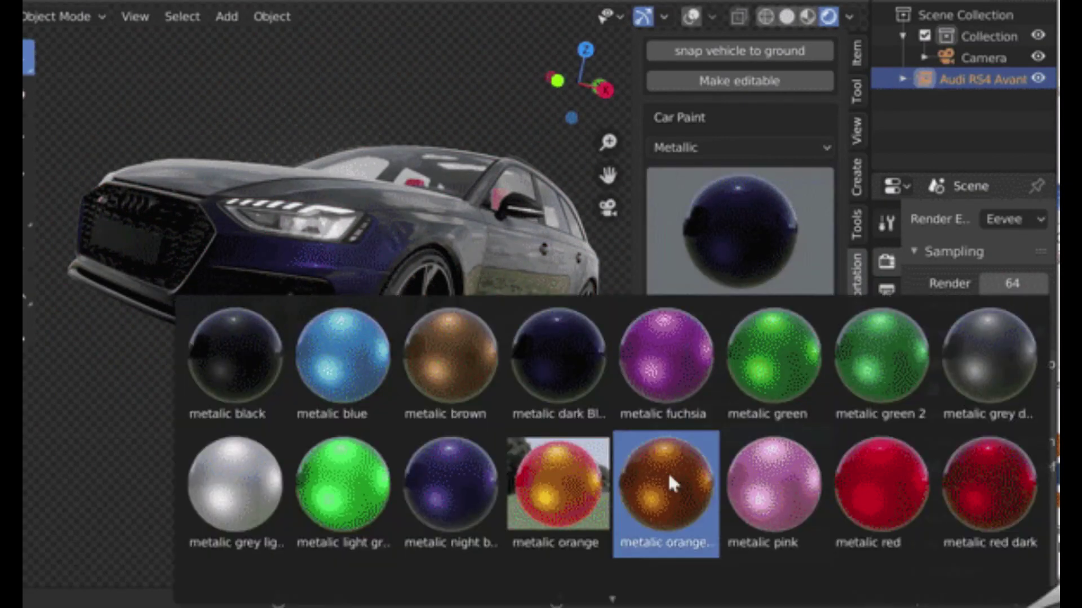
pyautogui.click(668, 472)
pyautogui.click(712, 357)
# - Switch the paint finish to Matt and apply matt grey dark
pyautogui.click(710, 147)
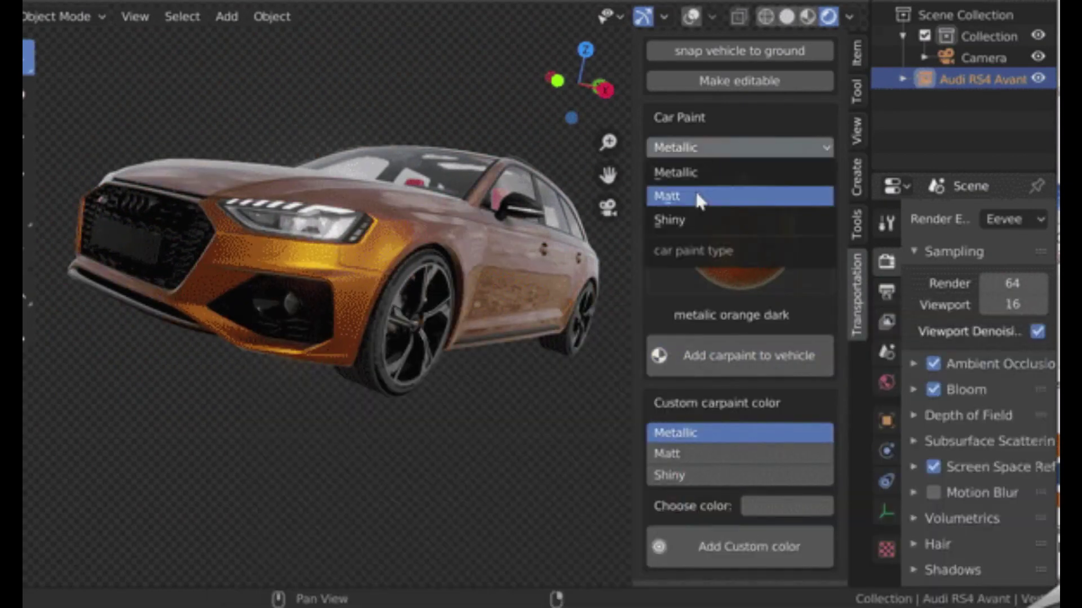
pyautogui.click(667, 196)
pyautogui.click(668, 253)
pyautogui.click(665, 464)
pyautogui.click(709, 355)
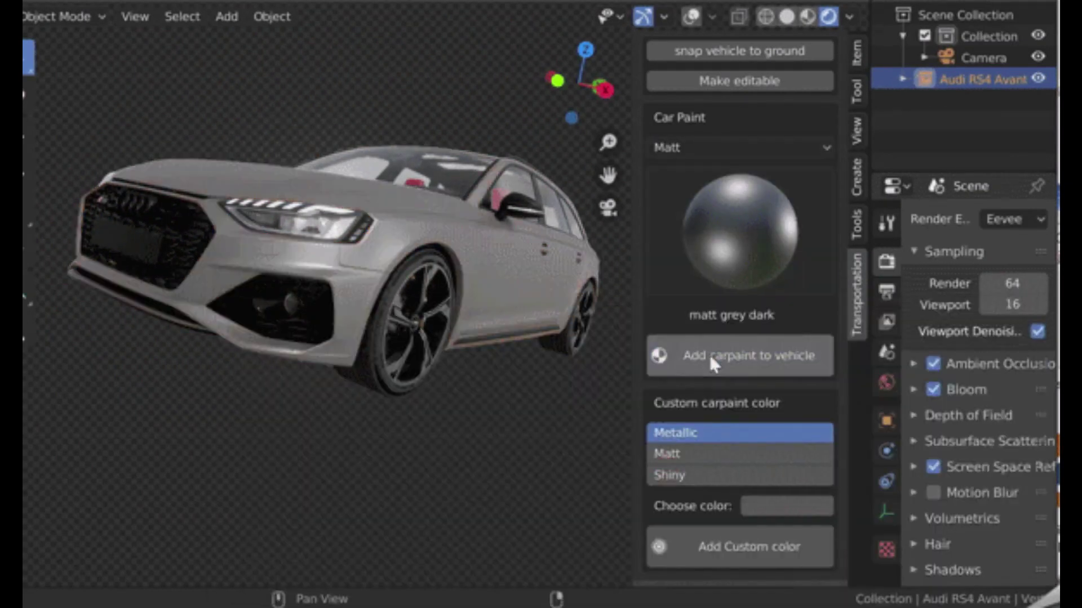
# - Switch the paint finish to Shiny and apply shiny black
pyautogui.click(693, 148)
pyautogui.click(678, 219)
pyautogui.click(678, 230)
pyautogui.click(277, 325)
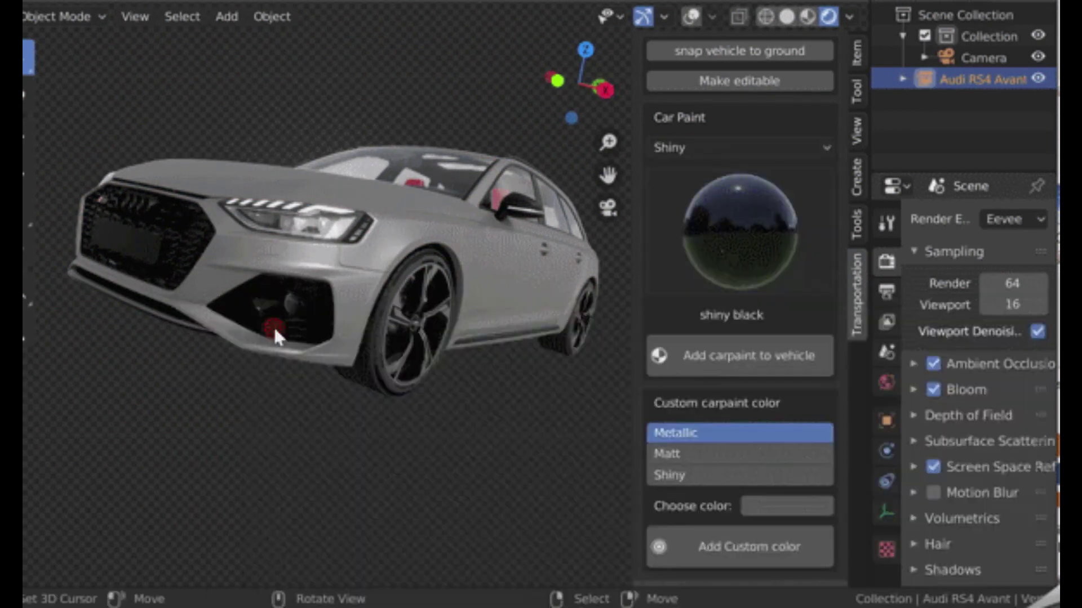
pyautogui.click(737, 359)
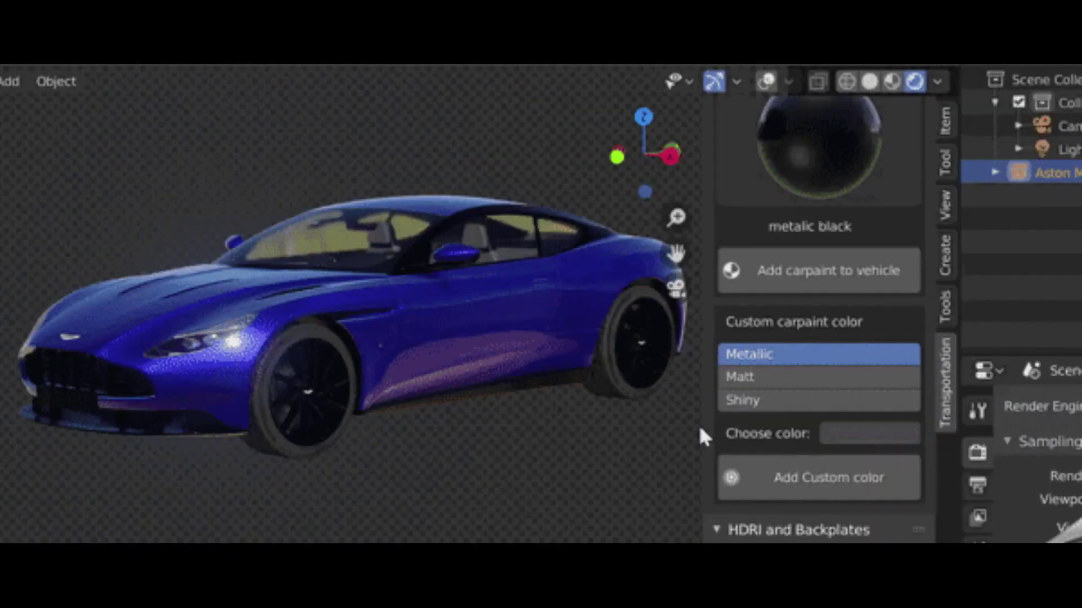
# - Paint the Aston Martin a custom, slightly brightened pale metallic colour
pyautogui.click(751, 378)
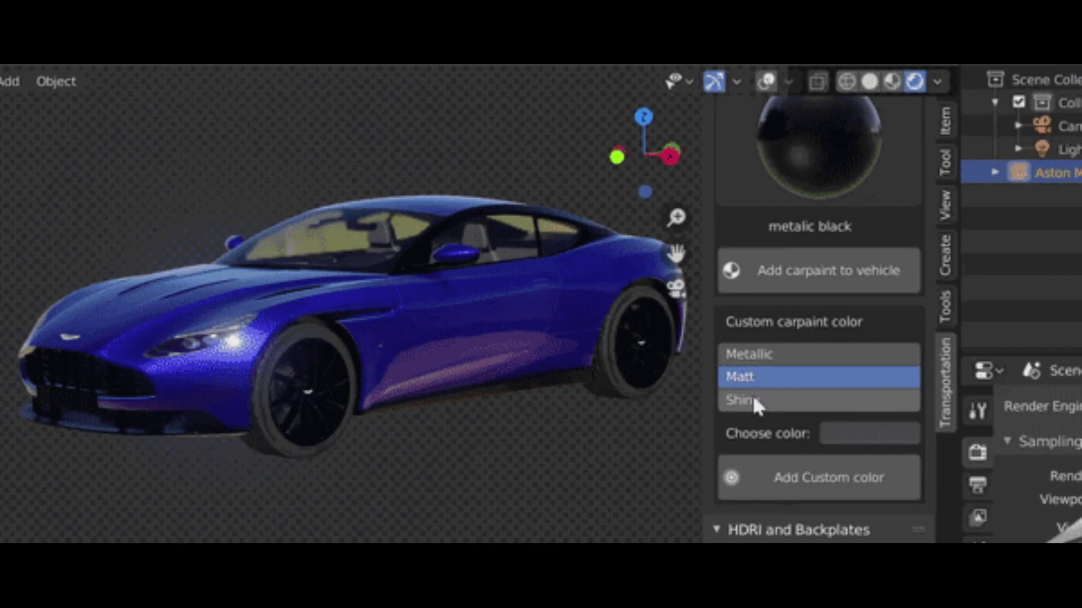
pyautogui.click(752, 399)
pyautogui.click(757, 354)
pyautogui.click(848, 431)
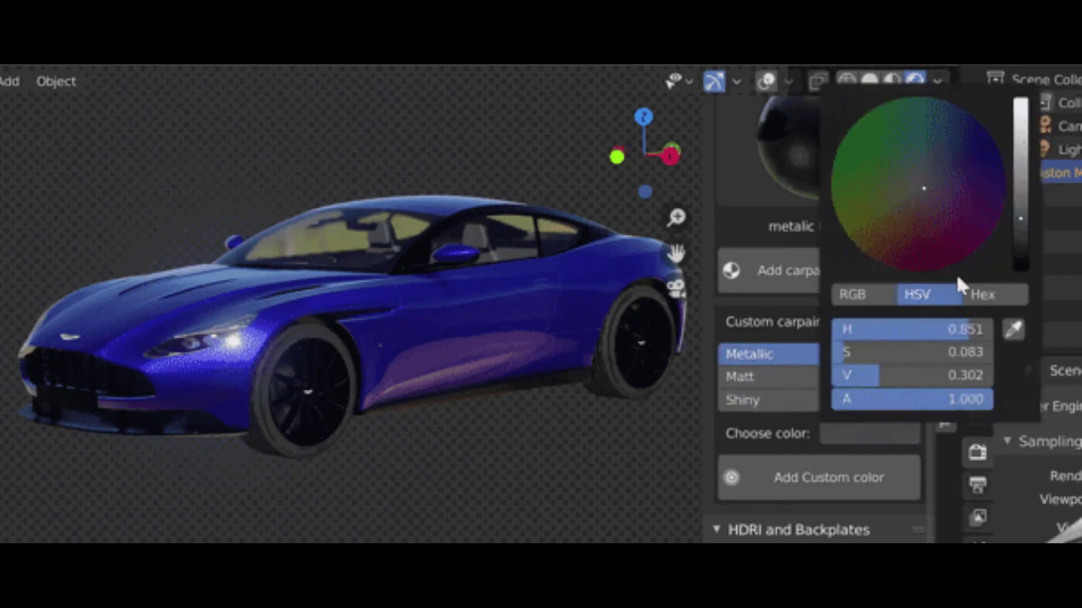
pyautogui.moveTo(1023, 216); pyautogui.dragTo(1023, 208)
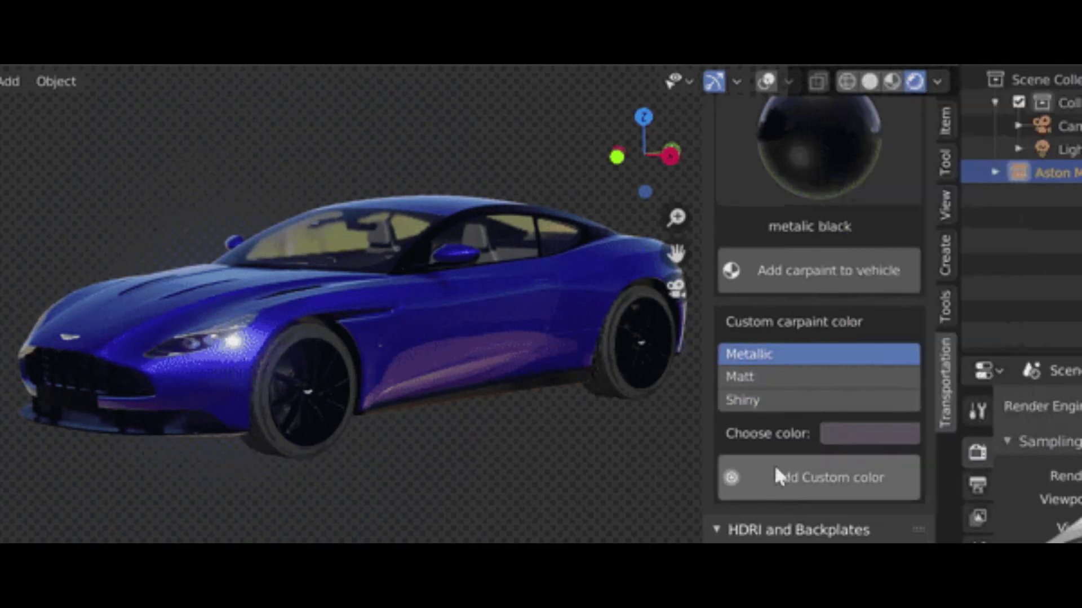
pyautogui.click(775, 476)
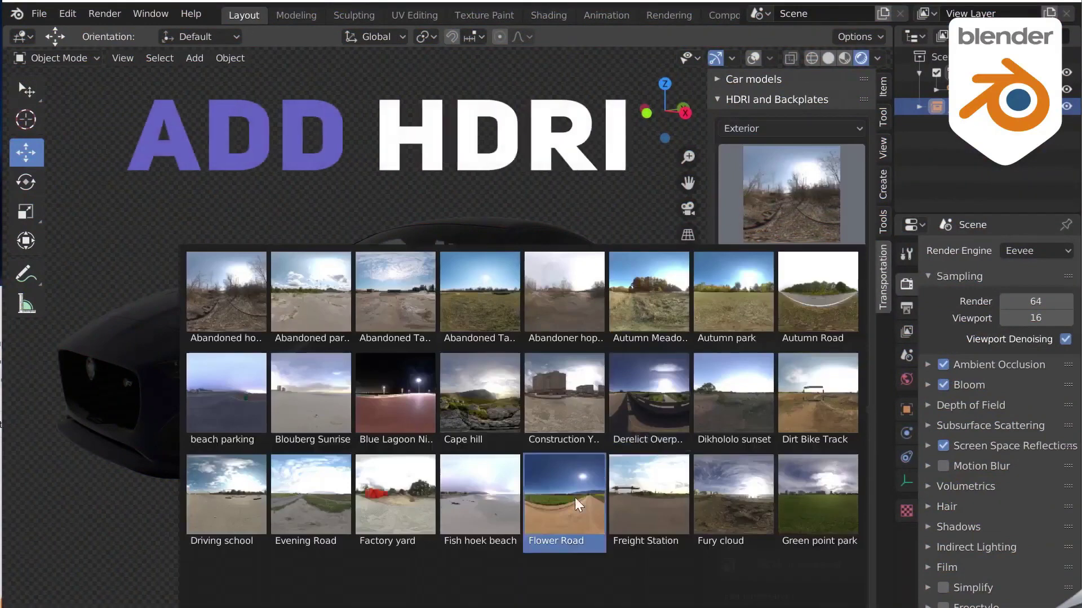
# - Light the scene with the Abandoned hopper terminal 02 HDRI and show the Piazza San Marco backplate rendered
pyautogui.click(545, 320)
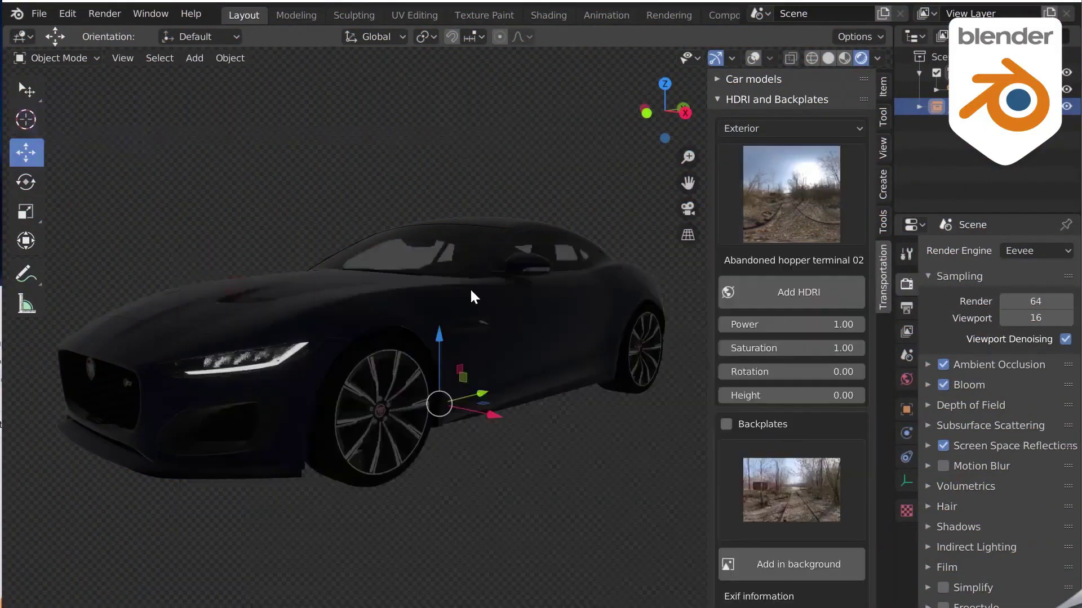
pyautogui.moveTo(436, 355)
pyautogui.mouseDown(button='middle')
pyautogui.moveTo(495, 347)
pyautogui.moveTo(325, 305)
pyautogui.moveTo(735, 363)
pyautogui.mouseUp(button='middle')
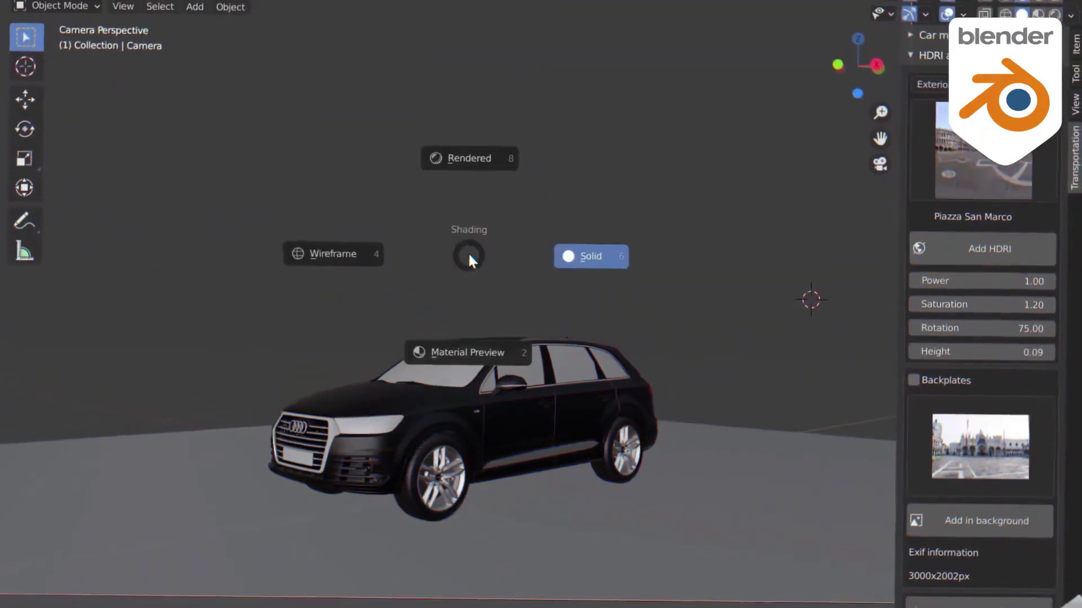
pyautogui.click(442, 157)
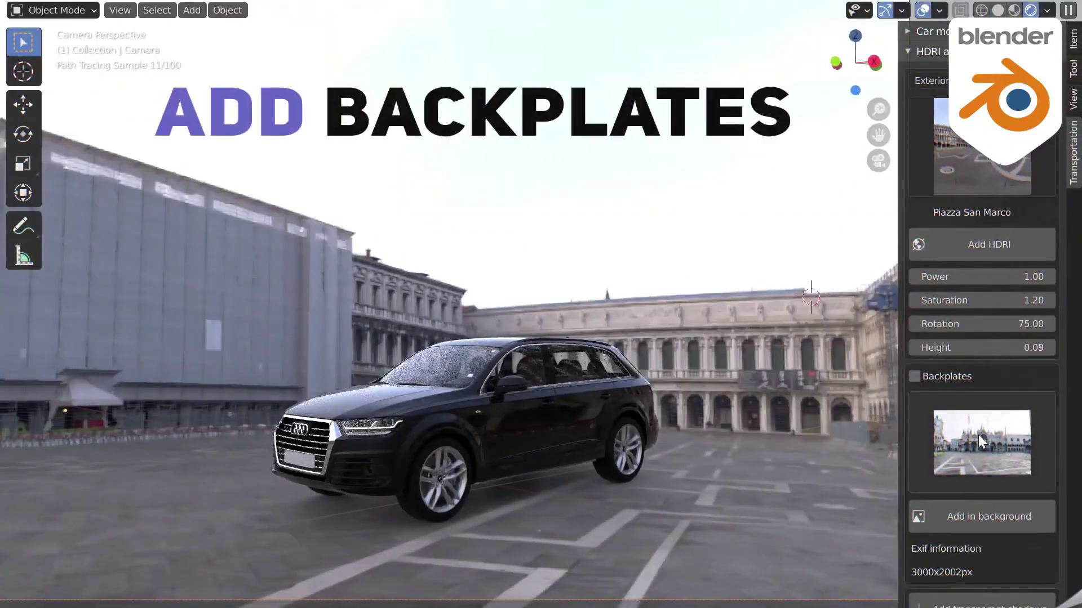
pyautogui.click(914, 377)
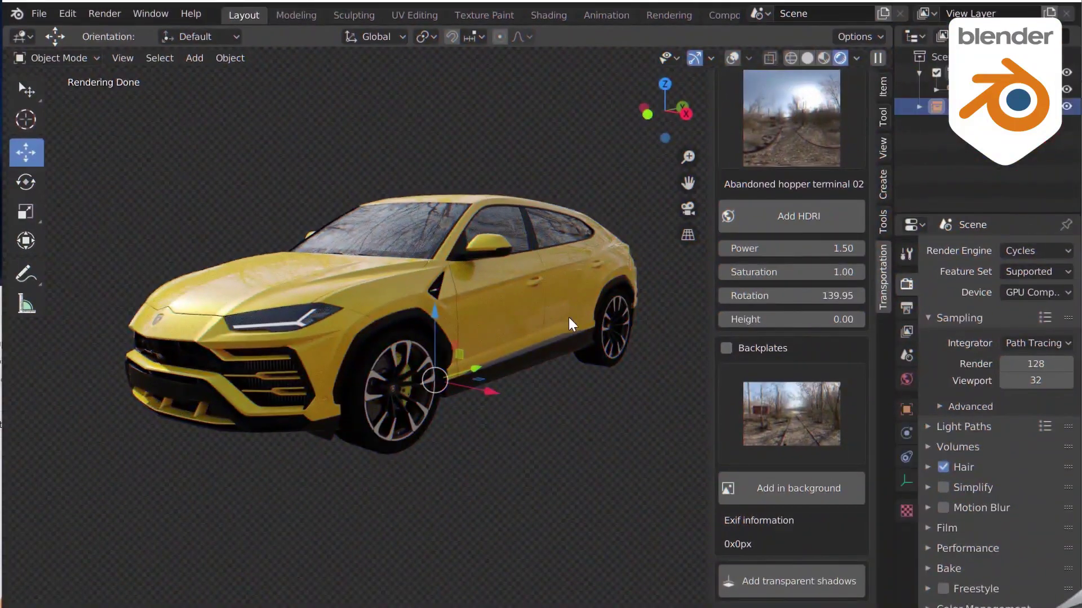
# - Add transparent shadows under the Lamborghini Urus and check them from the front
pyautogui.click(769, 583)
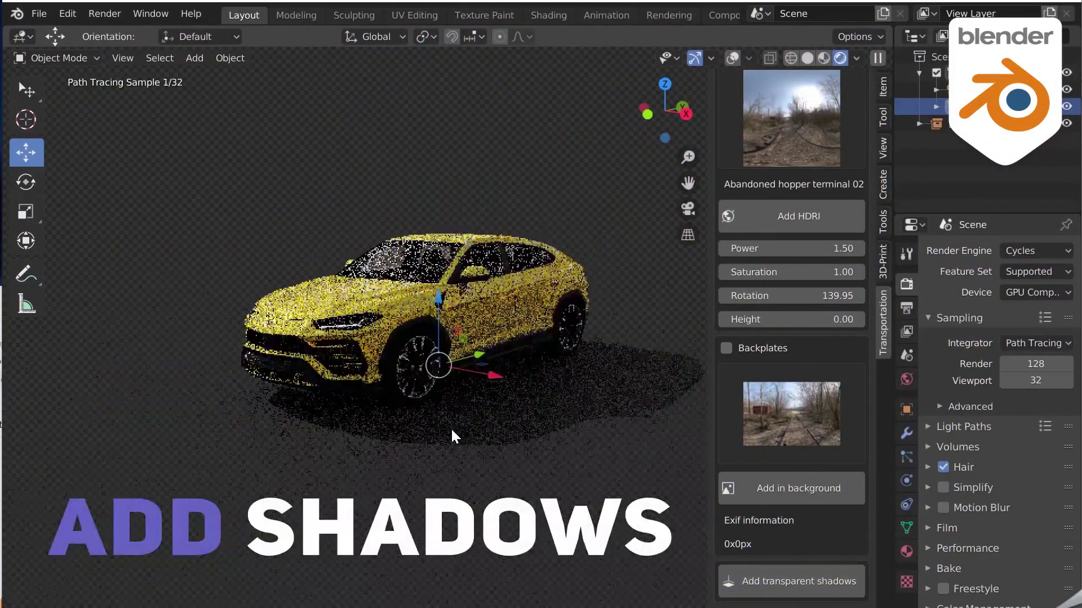
pyautogui.moveTo(451, 428); pyautogui.dragTo(499, 440, button='middle')
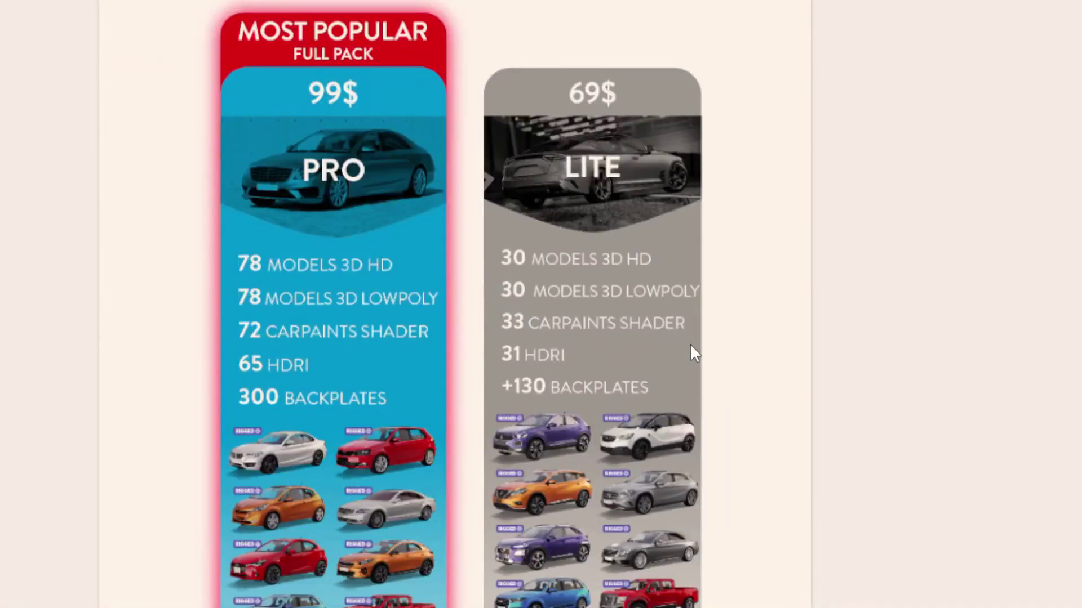
pyautogui.scroll(-1, 753, 391)
pyautogui.scroll(1, 752, 391)
pyautogui.scroll(-3, 754, 393)
pyautogui.scroll(-3, 756, 393)
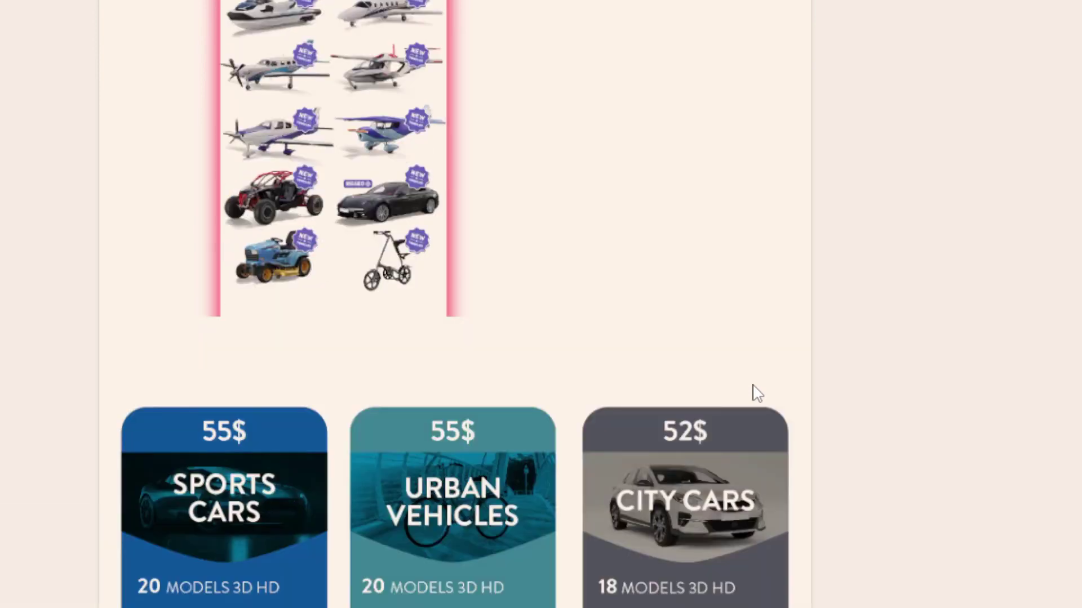
pyautogui.scroll(-3, 756, 393)
pyautogui.scroll(-3, 756, 393)
pyautogui.scroll(-3, 756, 393)
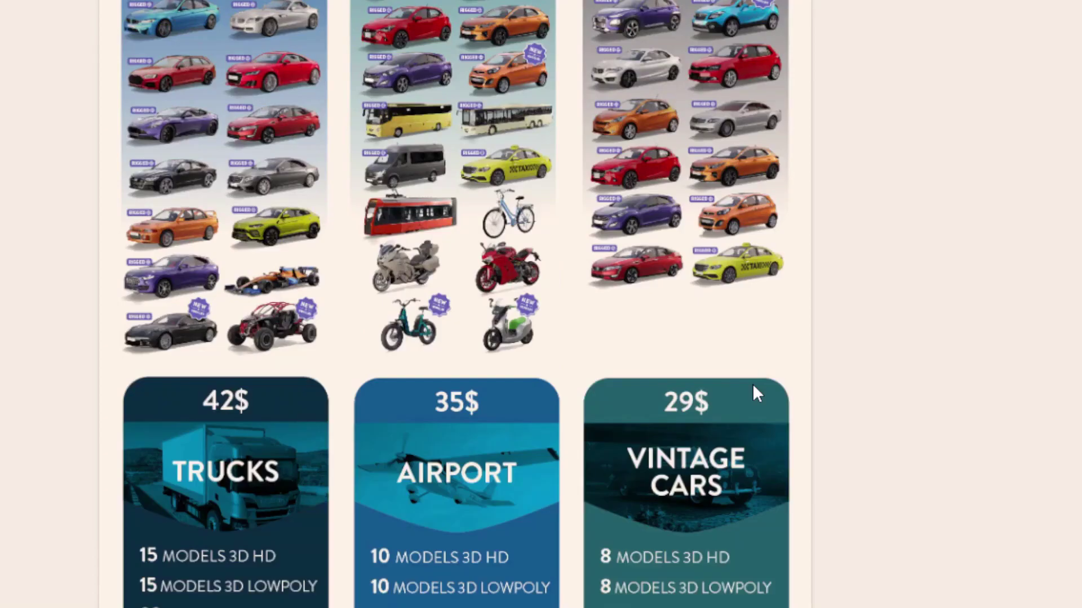
pyautogui.scroll(-3, 757, 393)
pyautogui.scroll(-3, 757, 393)
pyautogui.scroll(-1, 757, 393)
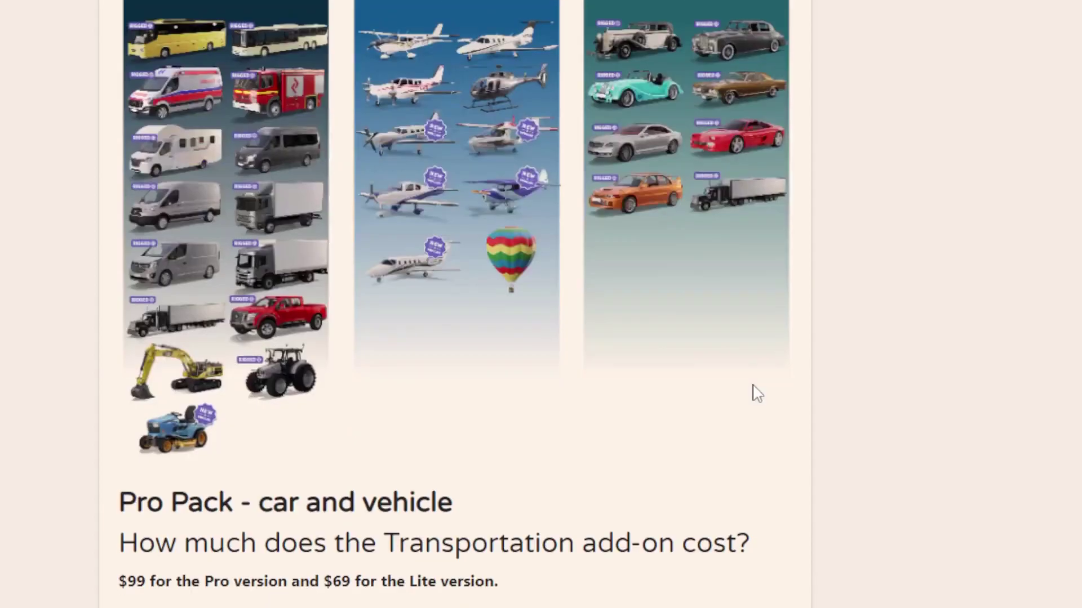
pyautogui.scroll(-1, 756, 393)
pyautogui.scroll(-4, 756, 392)
pyautogui.scroll(-1, 756, 392)
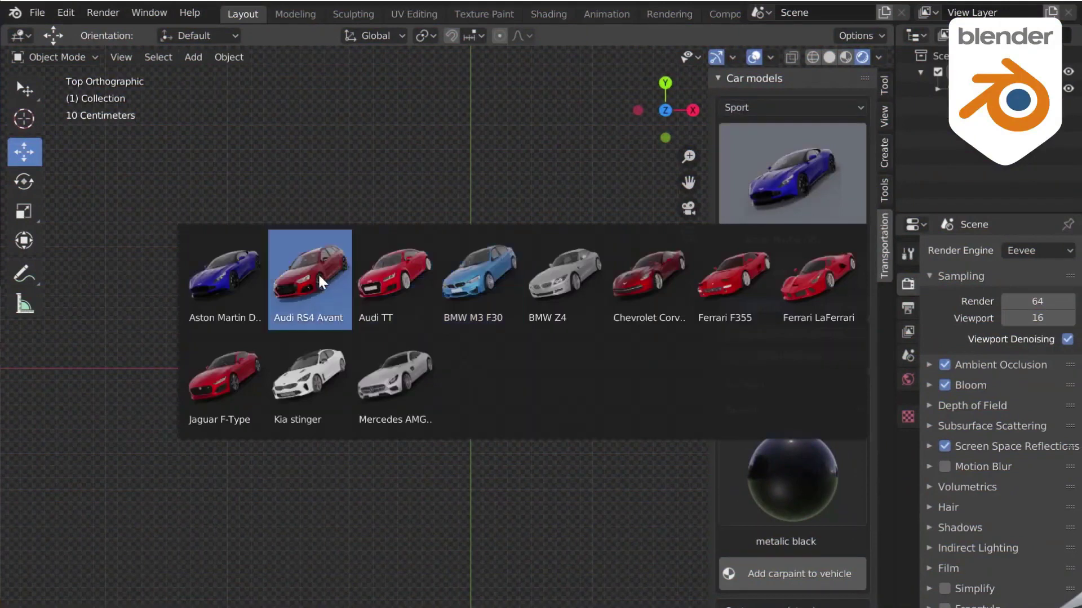
# - Add the Audi RS4 Avant and paint it metallic brown
pyautogui.click(785, 272)
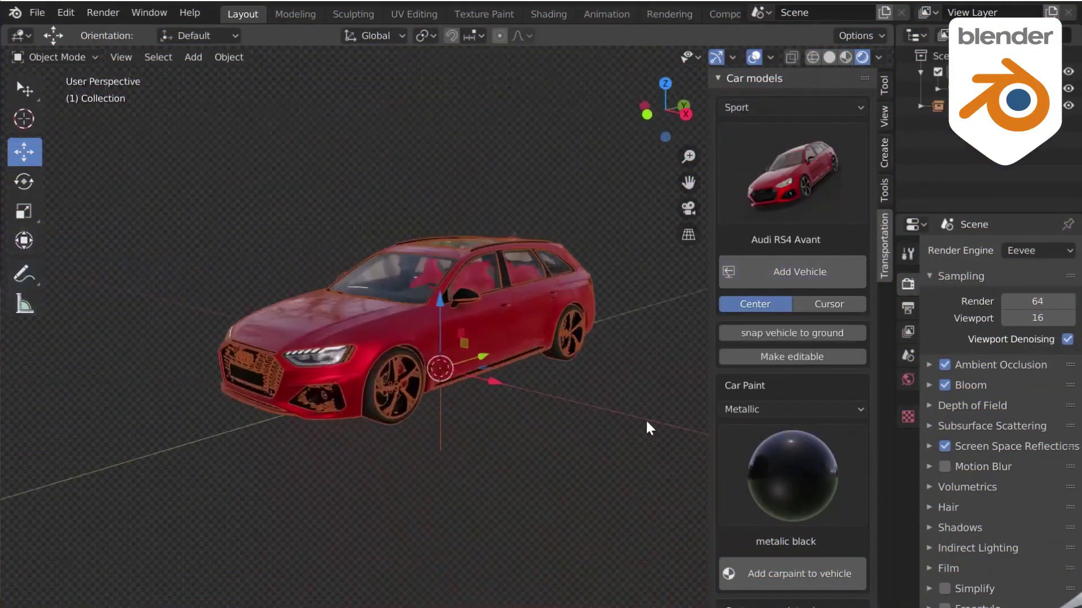
pyautogui.click(772, 455)
pyautogui.click(431, 203)
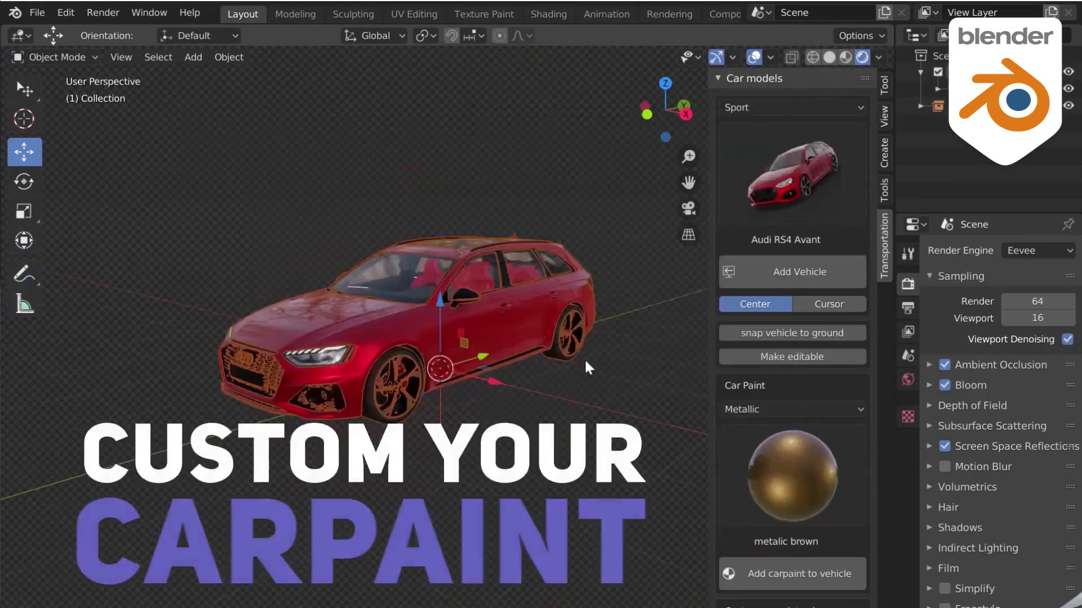
pyautogui.click(785, 573)
# - Pick metallic pink paint for the Audi and view it from the rear
pyautogui.click(780, 490)
pyautogui.click(588, 296)
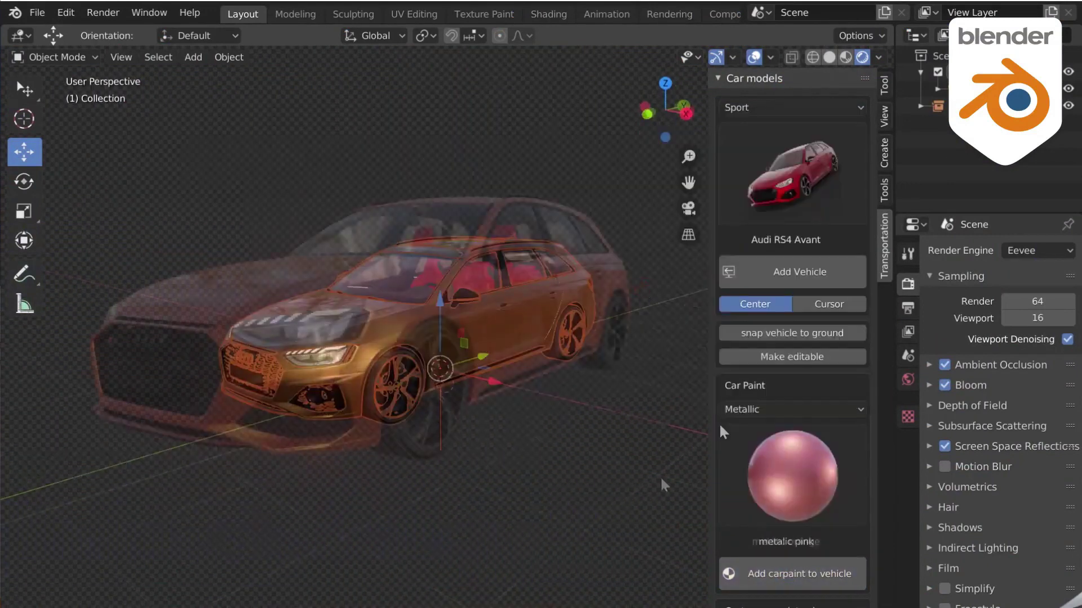
pyautogui.moveTo(663, 484); pyautogui.dragTo(471, 468, button='middle')
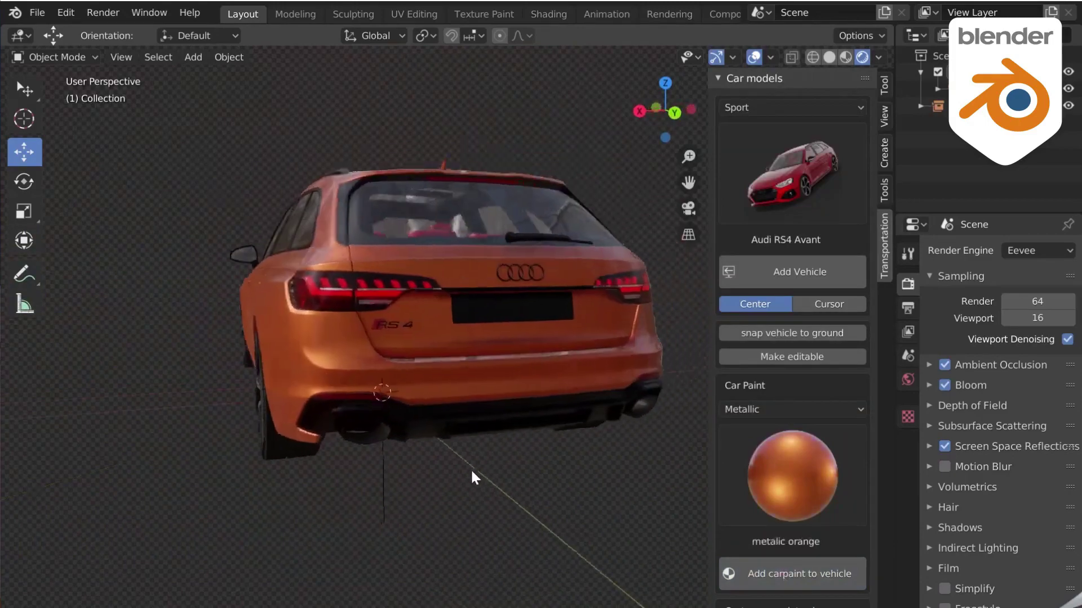